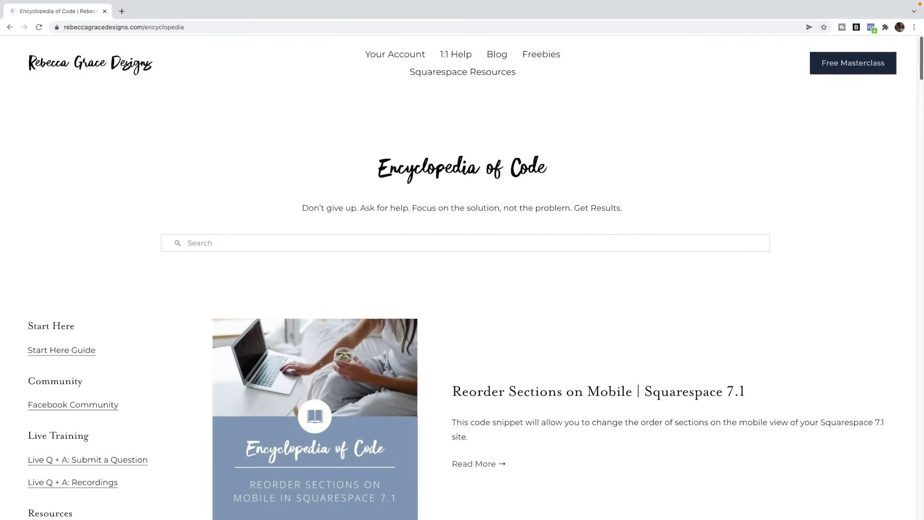
# Scroll down through the Encyclopedia of Code snippet list.
pyautogui.scroll(-10, 462, 277)
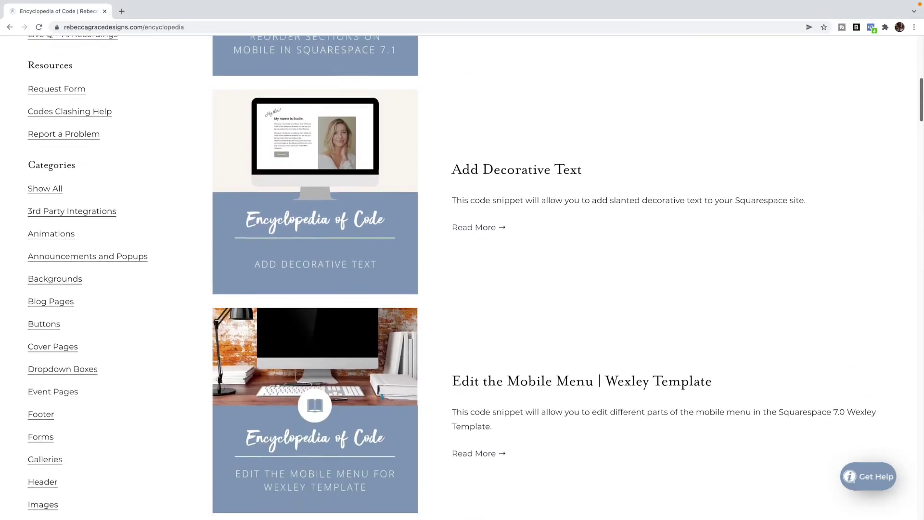
pyautogui.scroll(-12, 313, 461)
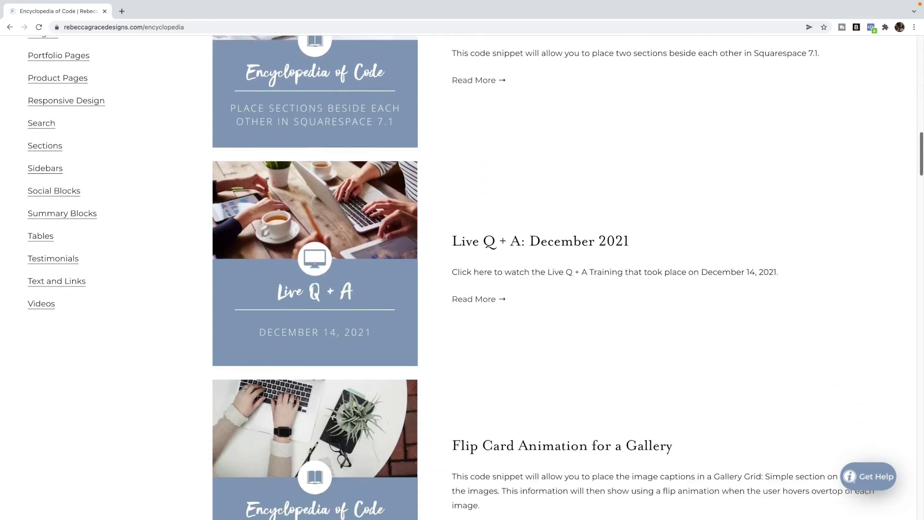
pyautogui.scroll(-12, 313, 460)
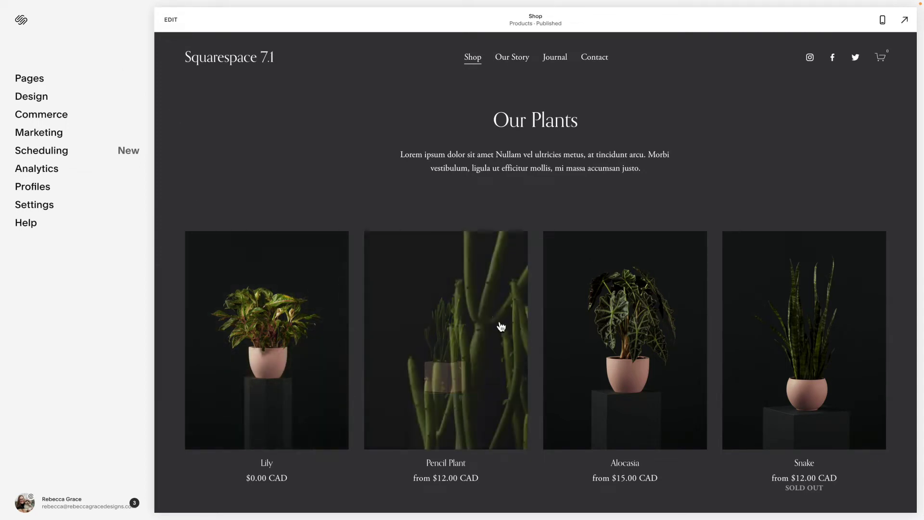
# Open Pencil Plant, try the Large size, then settle on Medium at $40.00 CAD.
pyautogui.click(494, 388)
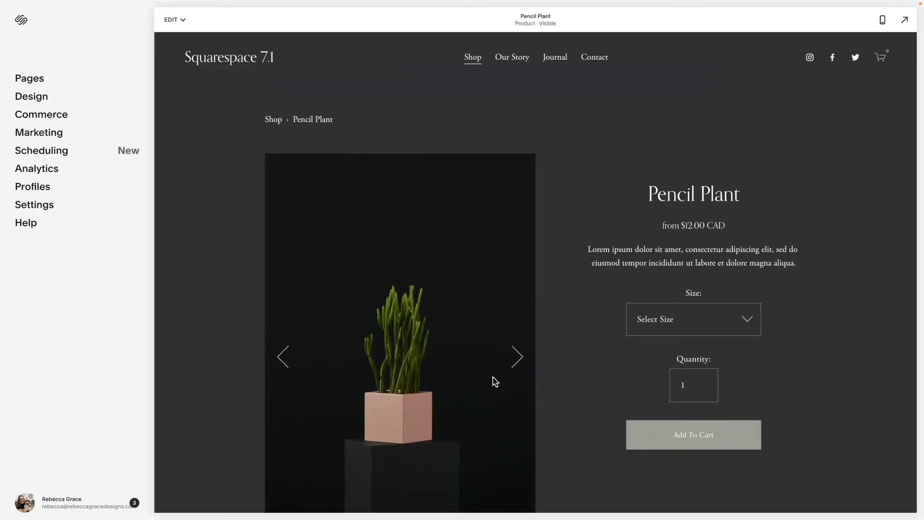
pyautogui.click(748, 323)
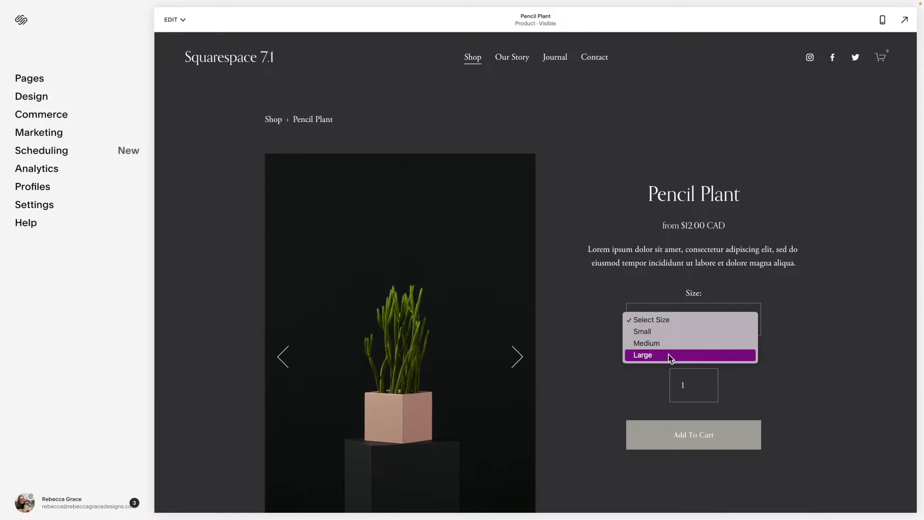
pyautogui.click(661, 356)
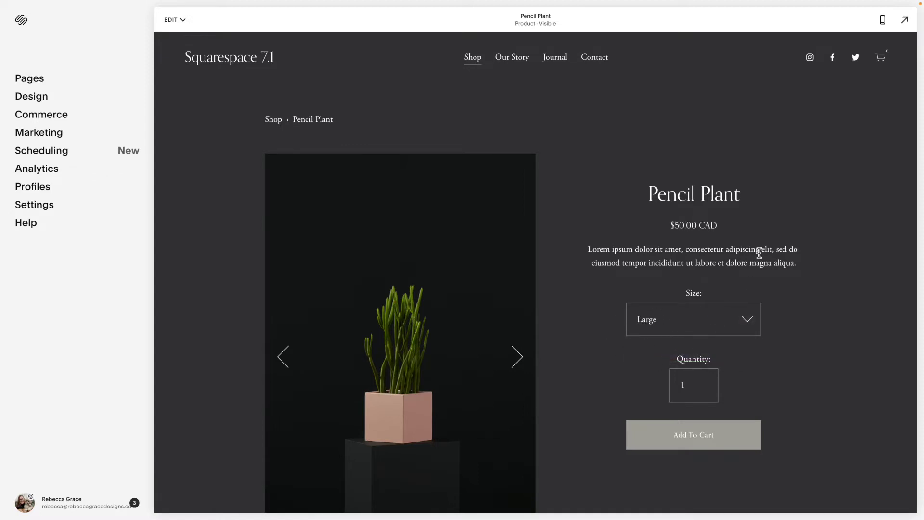
pyautogui.click(746, 326)
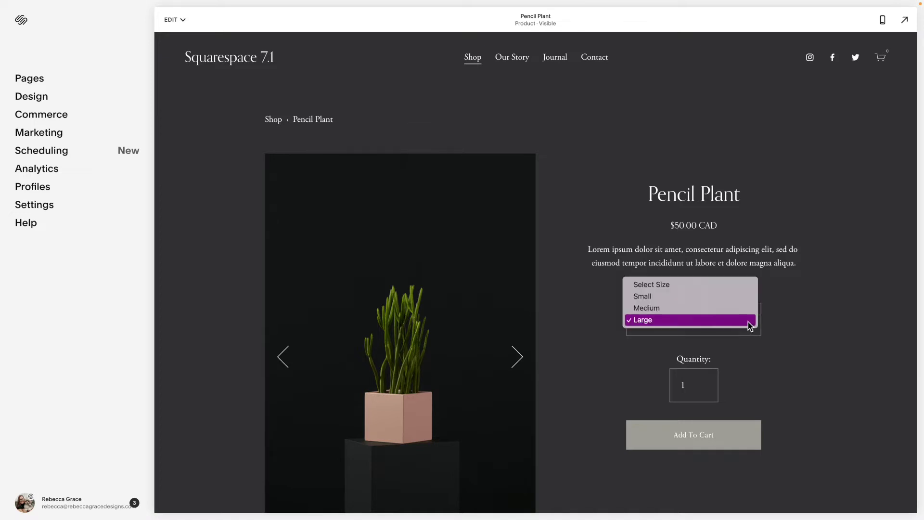
pyautogui.click(705, 308)
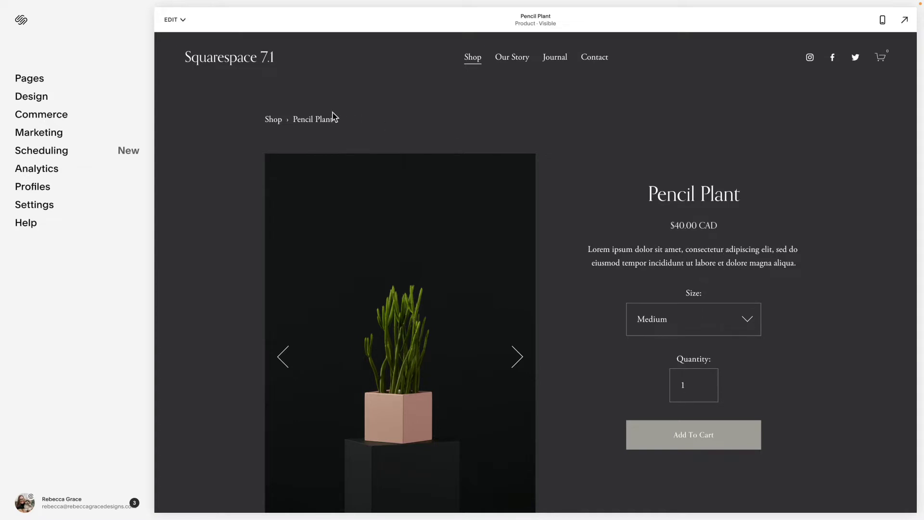
# Open the Lily product's editor from the Shop page's product list.
pyautogui.click(40, 85)
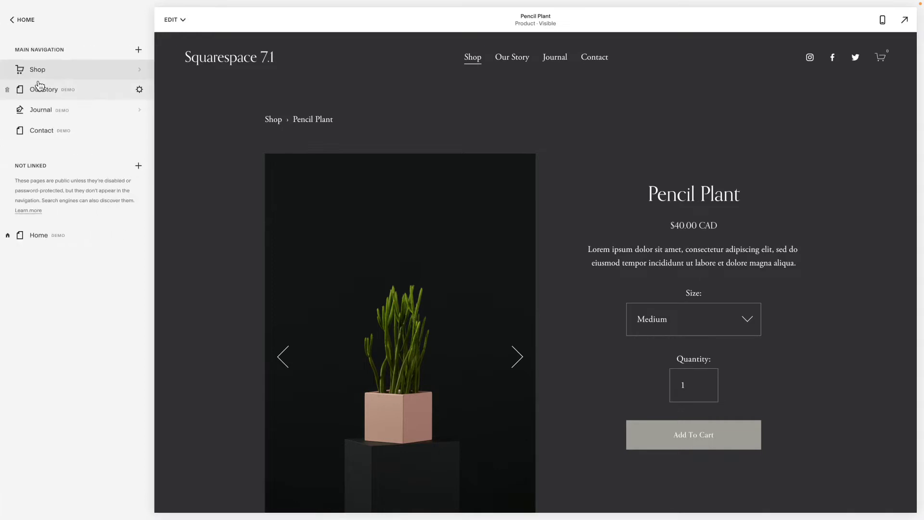
pyautogui.click(86, 75)
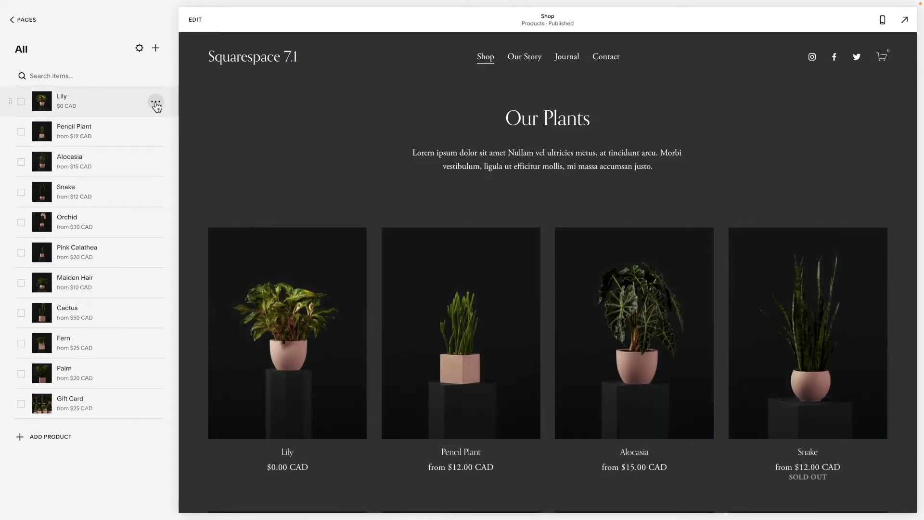
pyautogui.click(156, 103)
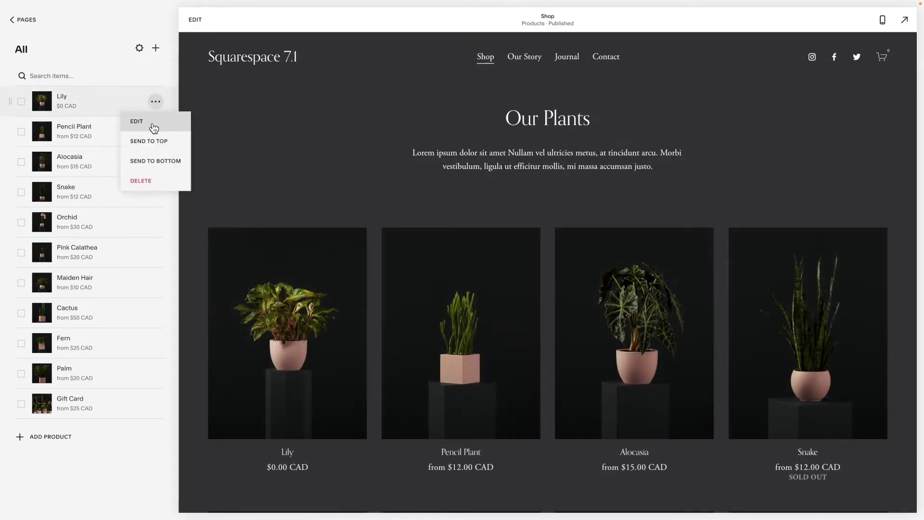
pyautogui.click(150, 123)
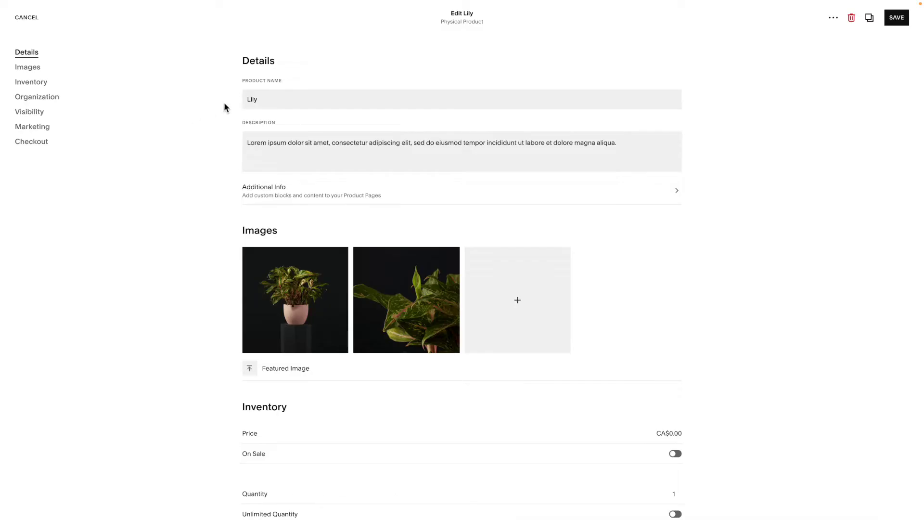
# Start adding variants under Inventory and begin entering Color option values.
pyautogui.scroll(-6, 212, 152)
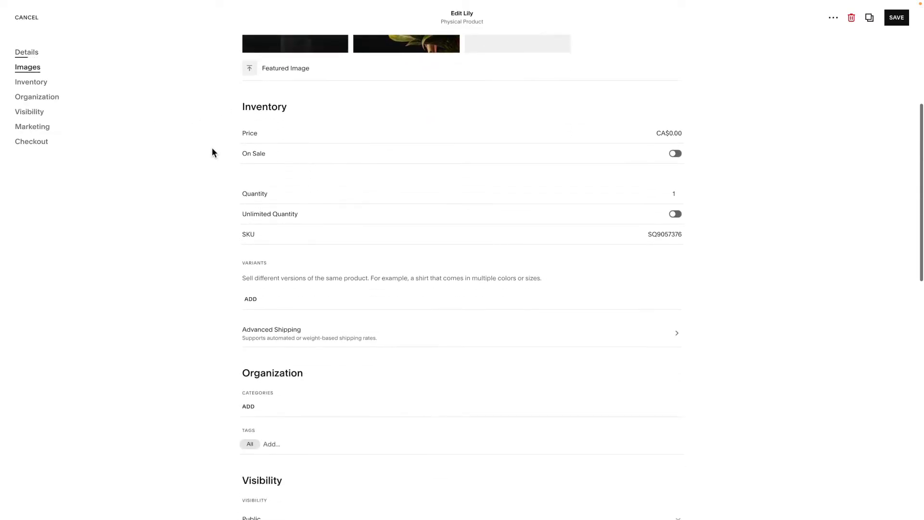
pyautogui.scroll(-2, 211, 152)
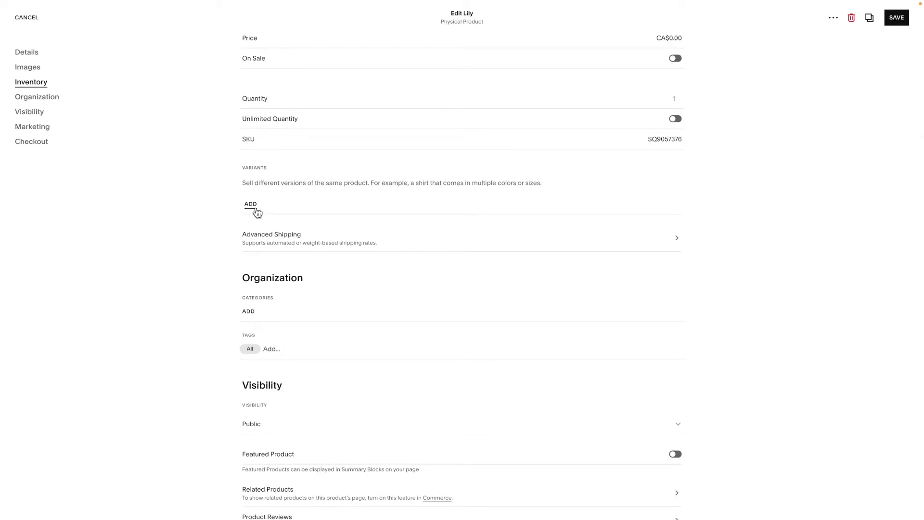
pyautogui.click(256, 210)
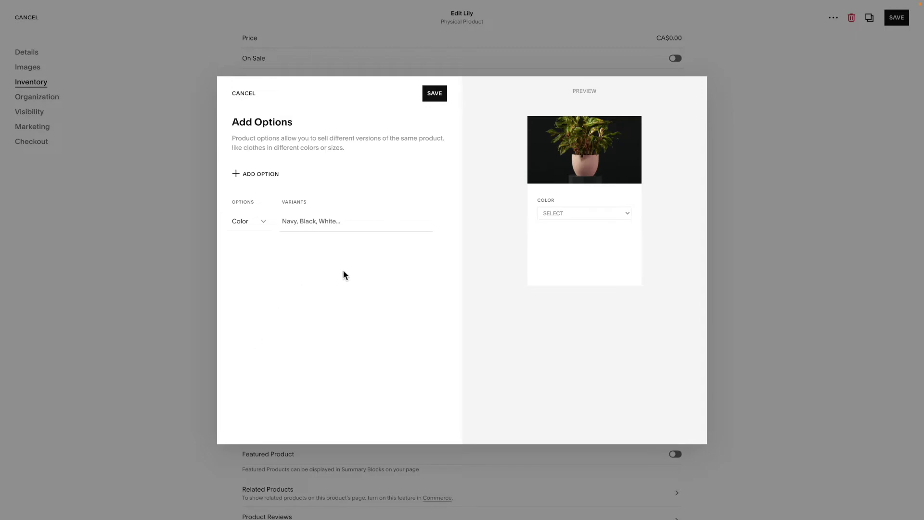
pyautogui.click(307, 224)
# Enter Navy, White and Black as Color values.
pyautogui.write('Navy')
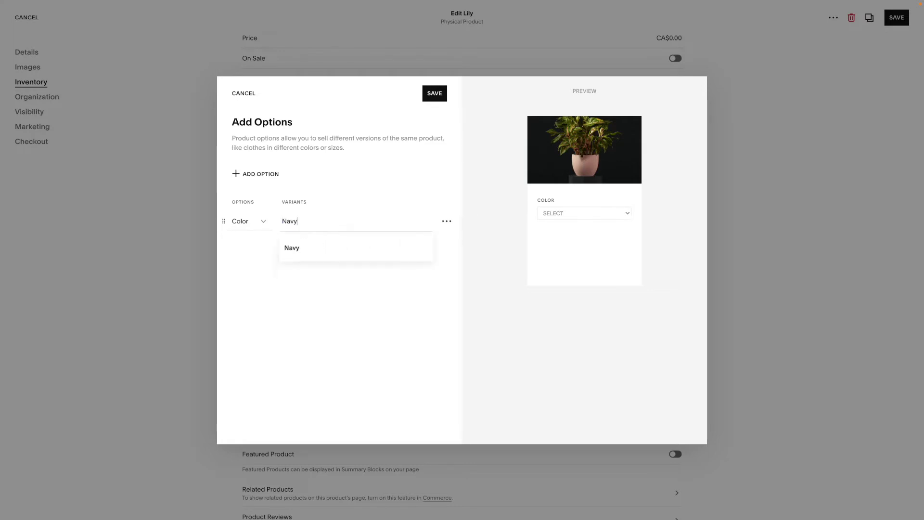
pyautogui.press('Return')
pyautogui.write('White')
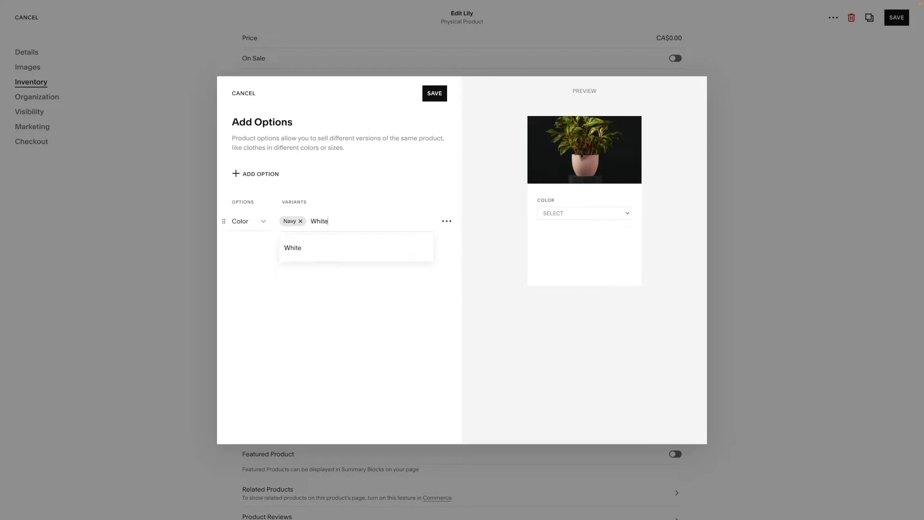
pyautogui.press('Return')
pyautogui.write('Black')
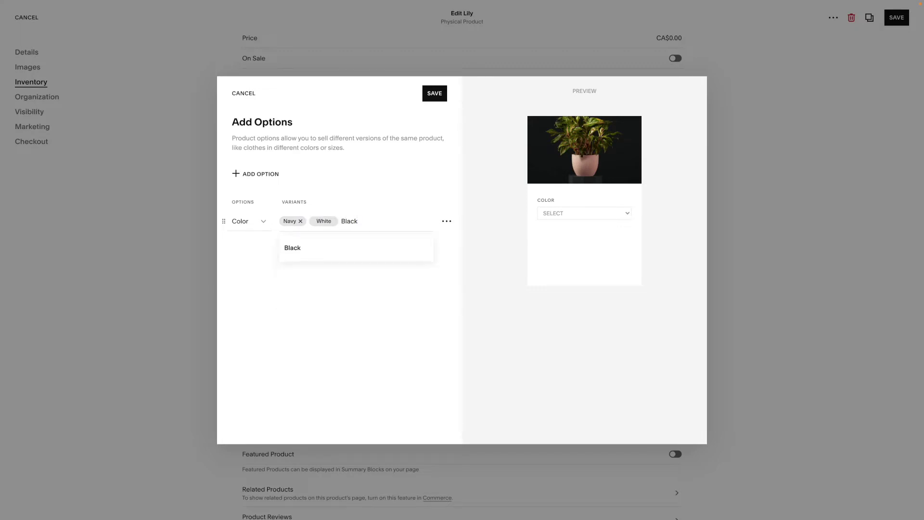
pyautogui.press('Return')
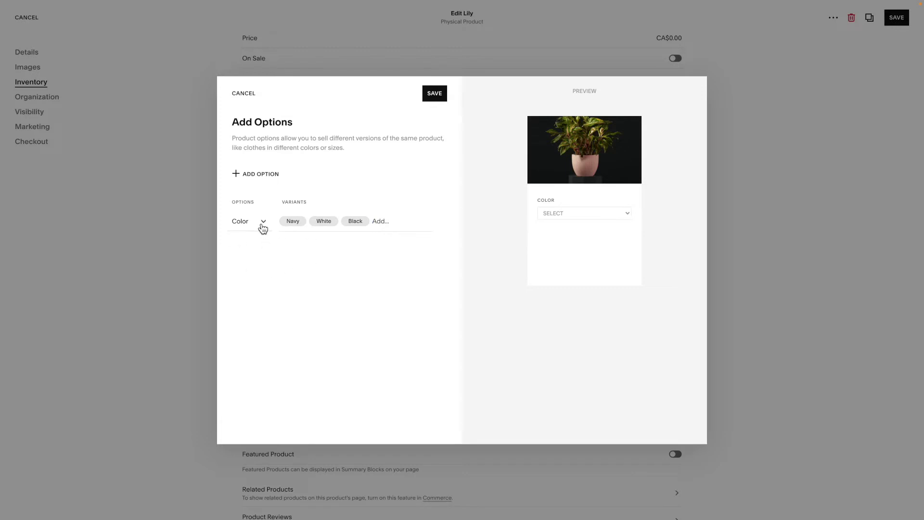
# Add a Size option with Small, Medium and Large values.
pyautogui.click(238, 174)
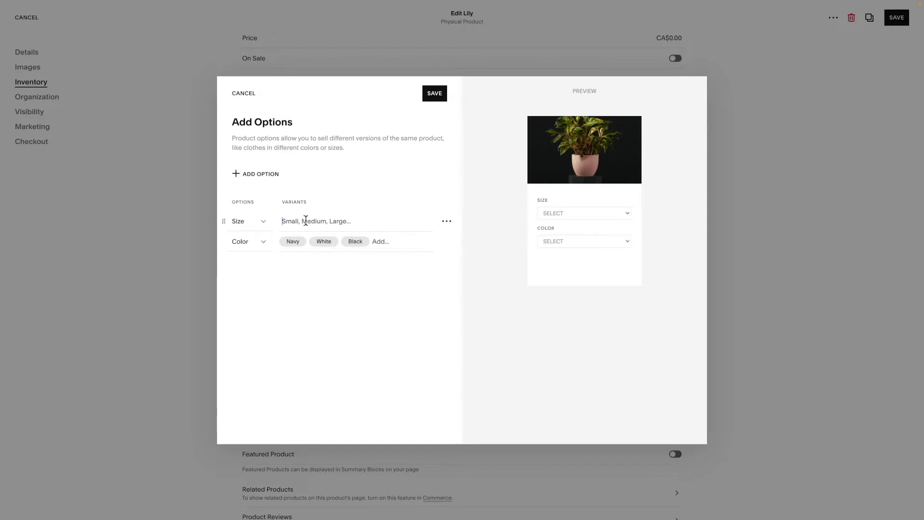
pyautogui.write('Small')
pyautogui.press('Return')
pyautogui.write('Me')
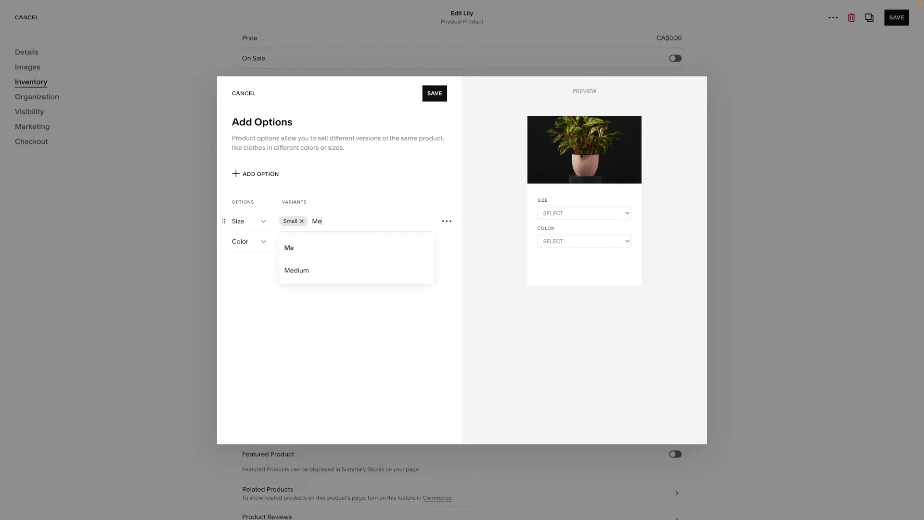
pyautogui.write('dium')
pyautogui.press('Return')
pyautogui.write('Lar')
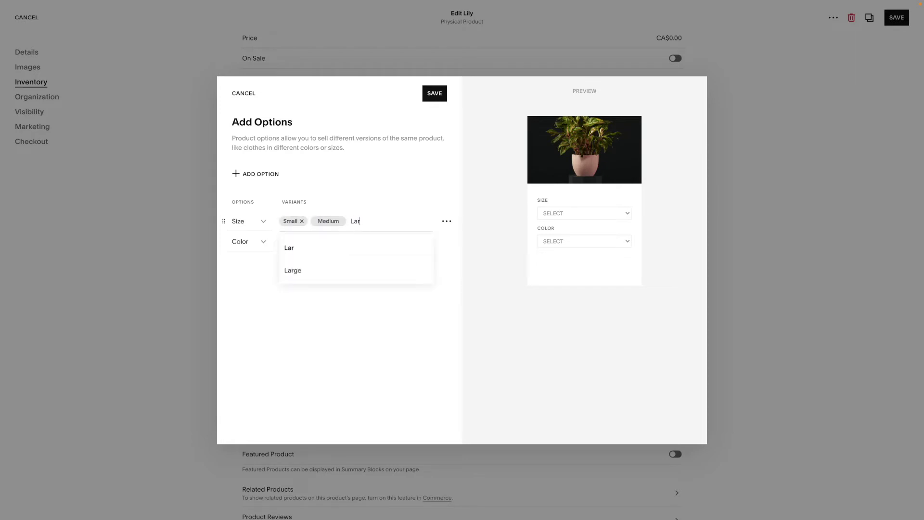
pyautogui.write('ge')
pyautogui.press('Return')
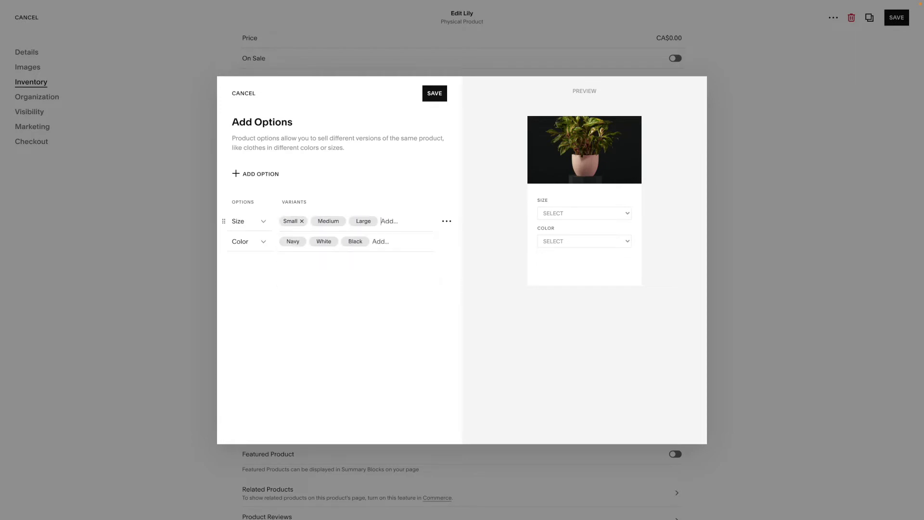
# Add a custom option named Type with values Indoor and Outdoor.
pyautogui.click(241, 181)
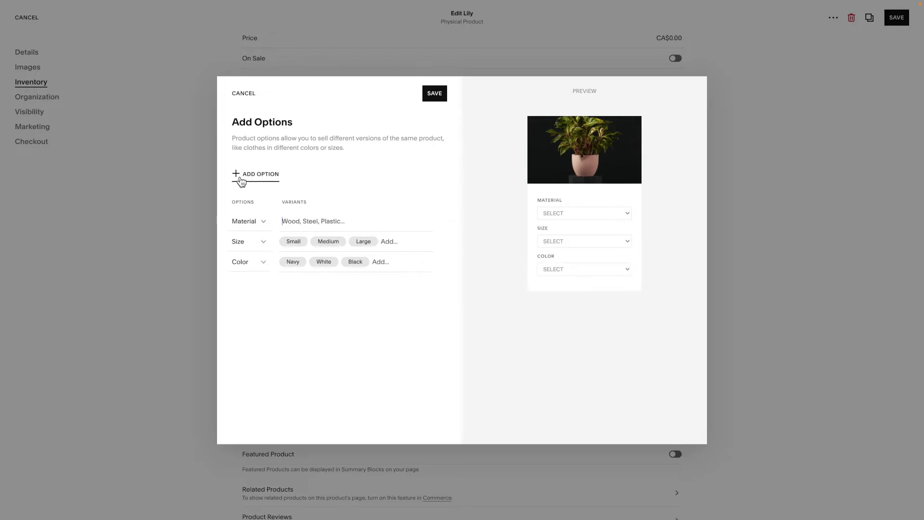
pyautogui.click(265, 222)
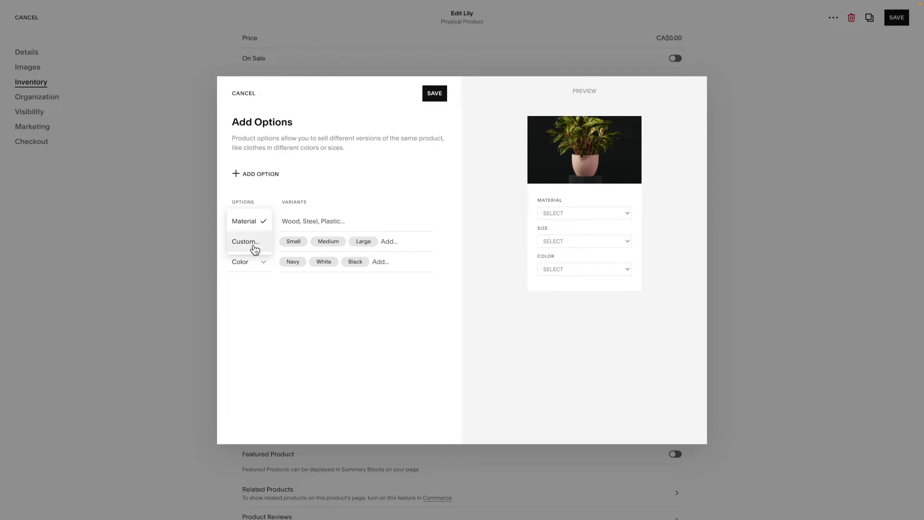
pyautogui.click(250, 243)
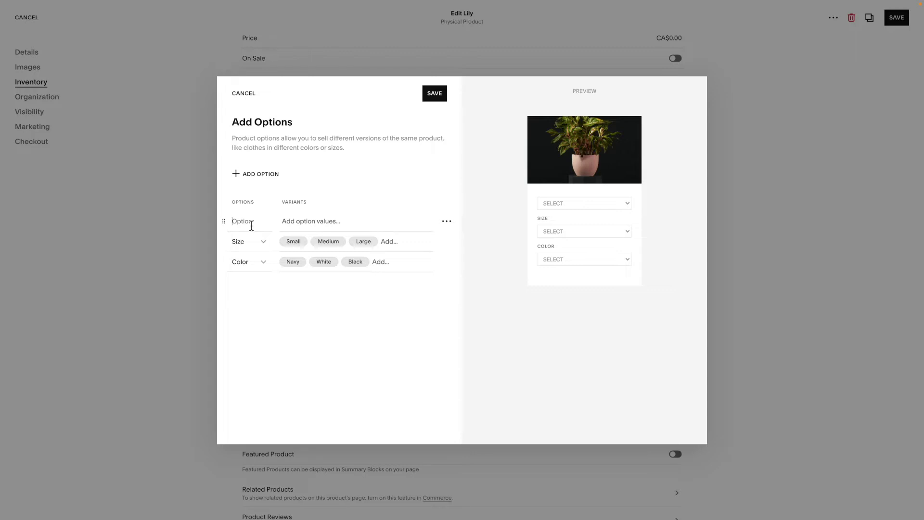
pyautogui.write('Type')
pyautogui.click(303, 223)
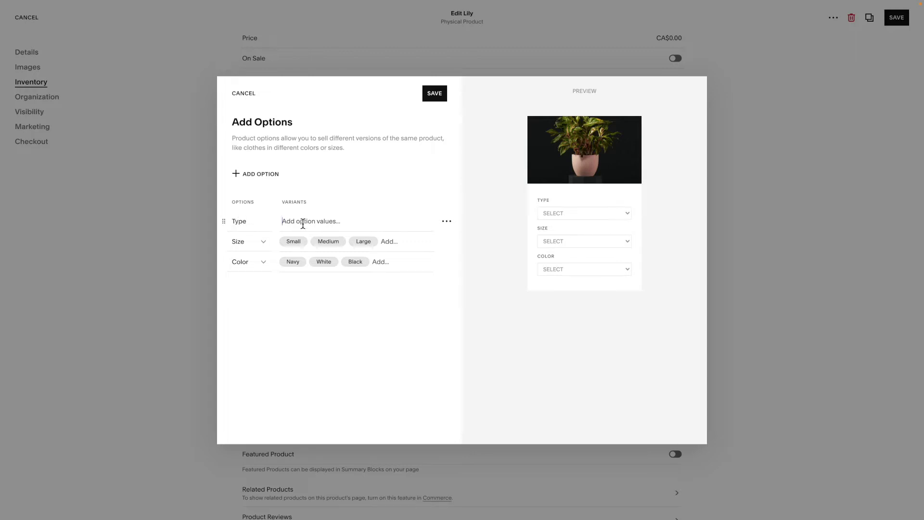
pyautogui.write('Indoor')
pyautogui.press('Return')
pyautogui.write('Outdoor')
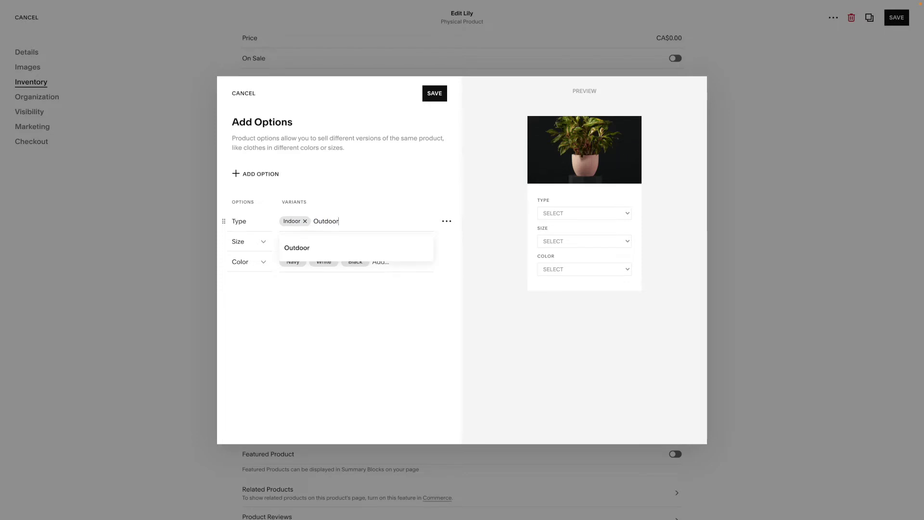
pyautogui.press('Return')
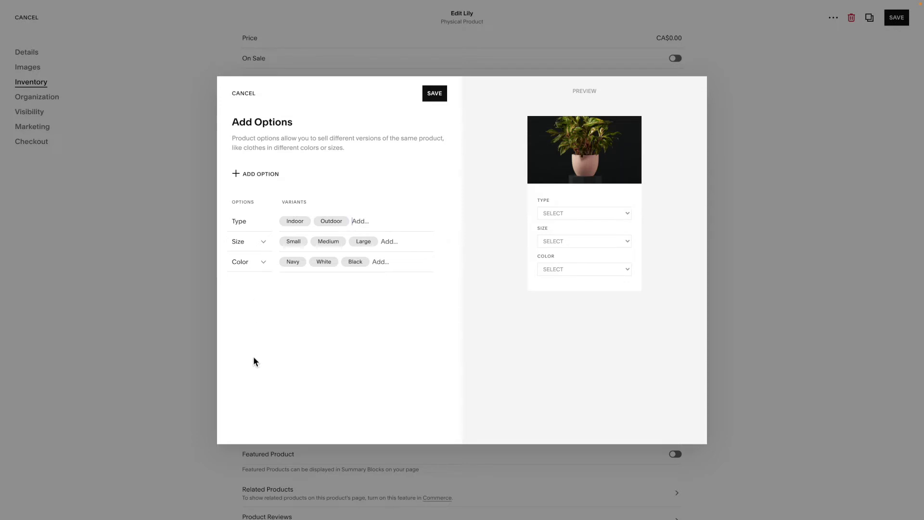
# Save the options to generate 18 Lily variants and open the Edit Variants list.
pyautogui.click(434, 93)
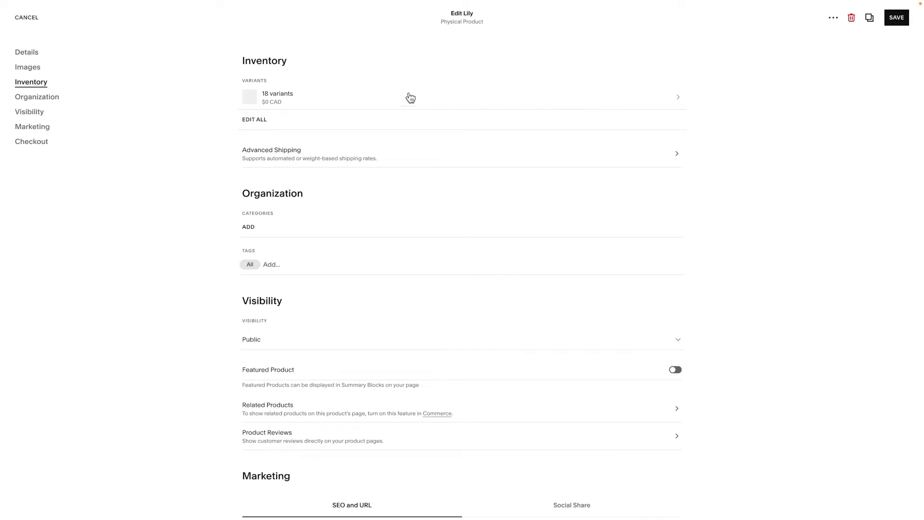
pyautogui.click(256, 121)
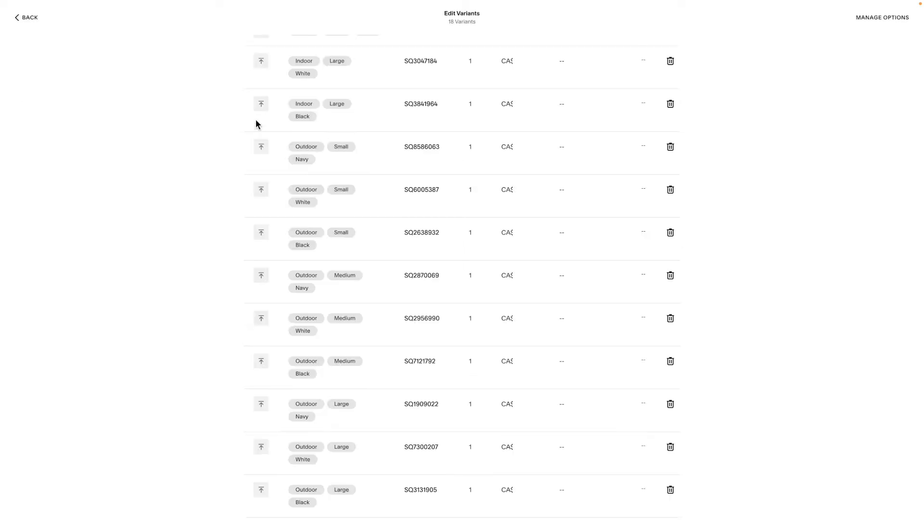
pyautogui.scroll(3, 498, 145)
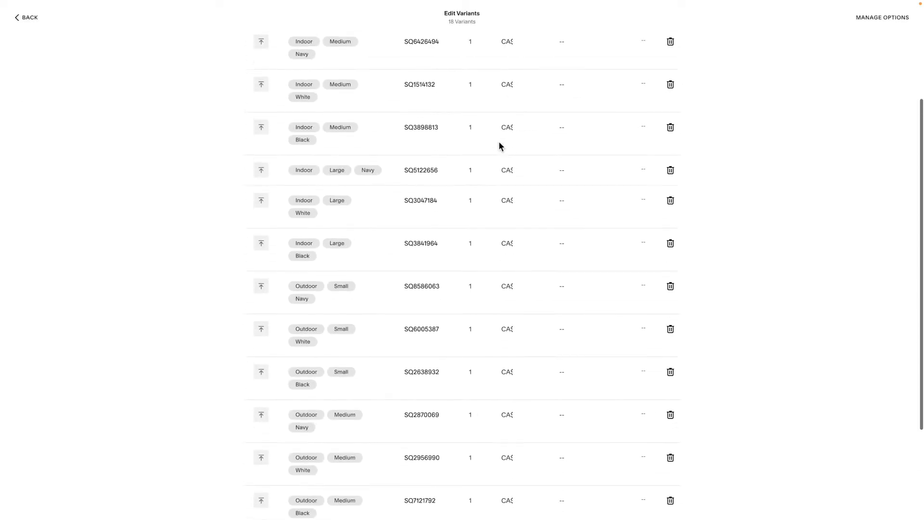
pyautogui.scroll(3, 499, 144)
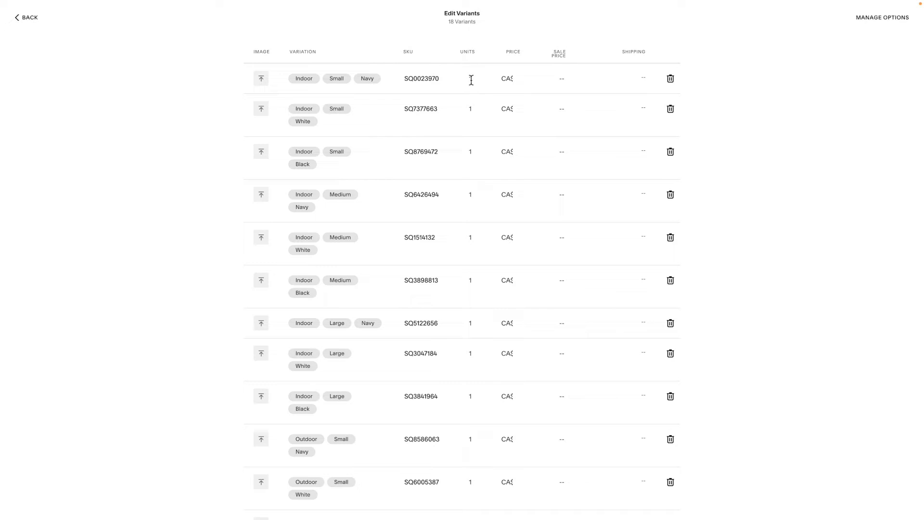
pyautogui.click(508, 78)
# Price the first three variants at 20, 15 and 10 CAD.
pyautogui.write('20')
pyautogui.click(510, 110)
pyautogui.write('15')
pyautogui.click(511, 153)
pyautogui.write('10')
pyautogui.click(739, 155)
# Check the first variant's shipping dimensions, then return to the Lily product editor.
pyautogui.click(646, 81)
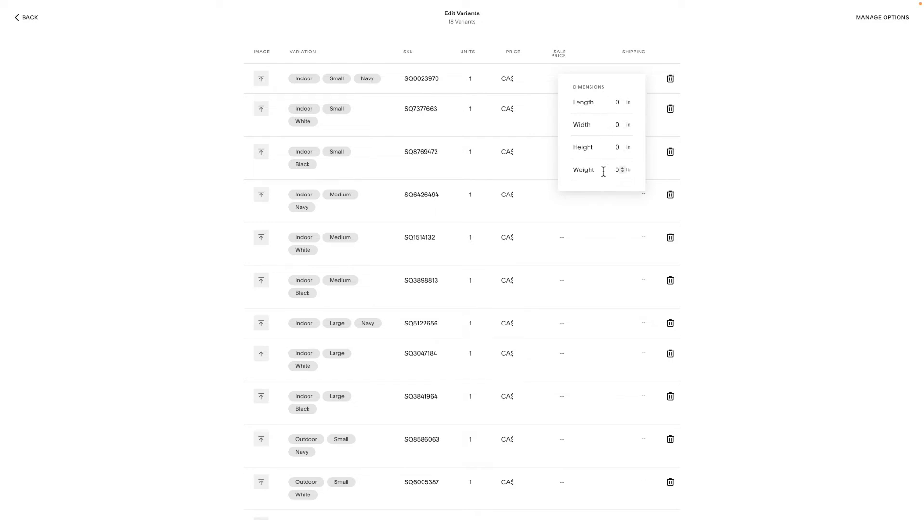
pyautogui.click(743, 118)
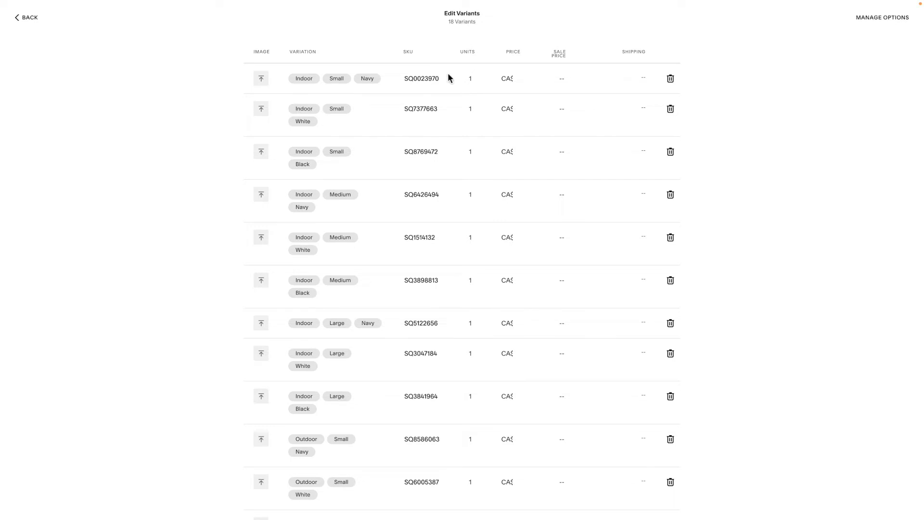
pyautogui.click(36, 19)
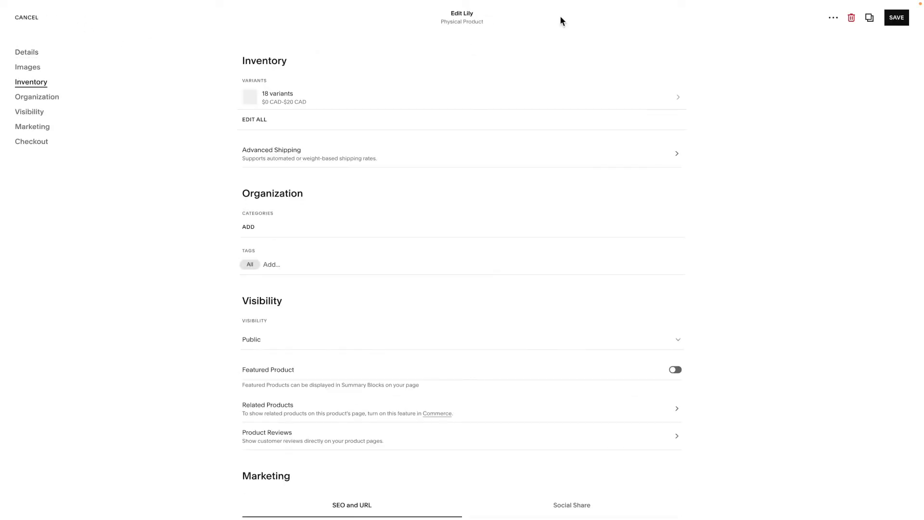
# Save Lily and open its product page in the site preview.
pyautogui.click(903, 19)
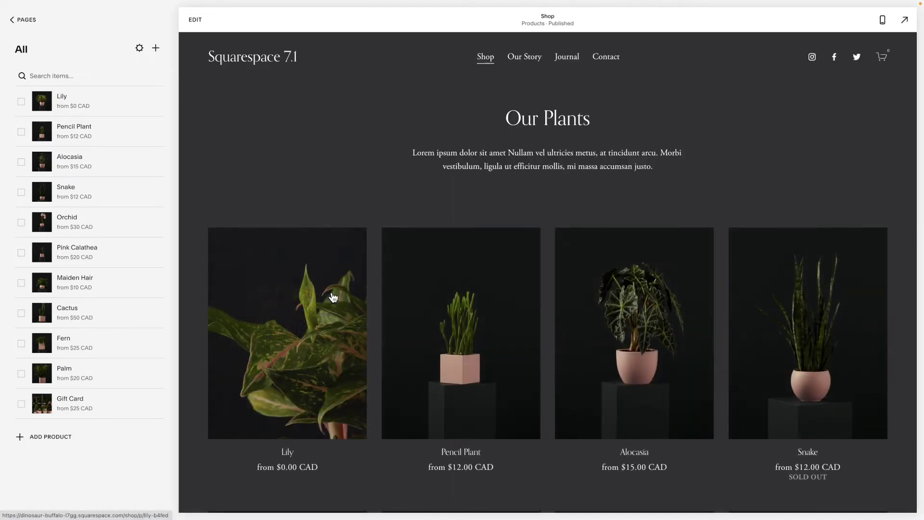
pyautogui.click(330, 291)
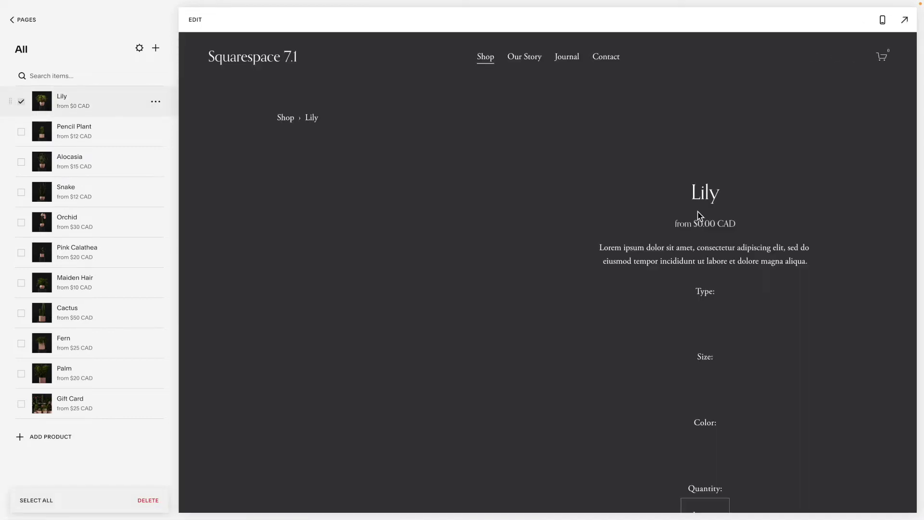
pyautogui.scroll(-2, 697, 212)
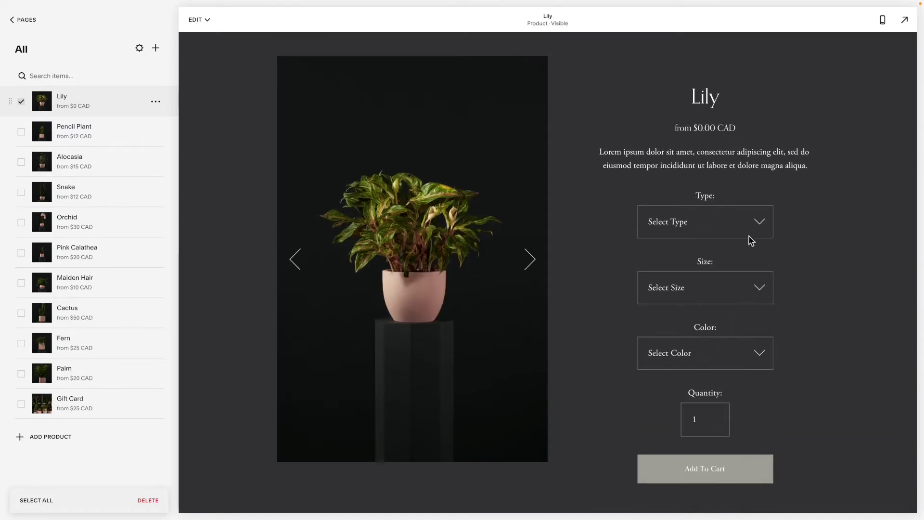
# Choose Indoor, Small and Navy so the price shows $20.00 CAD.
pyautogui.click(766, 226)
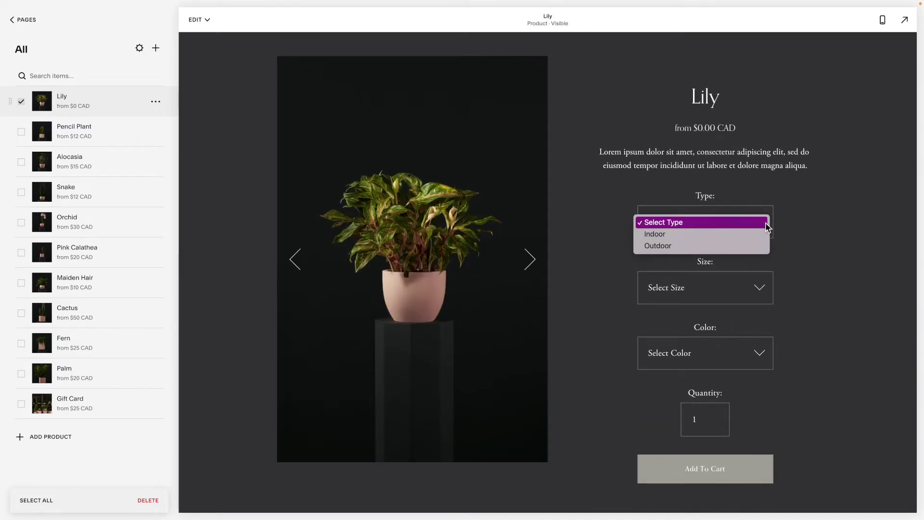
pyautogui.click(715, 235)
pyautogui.click(737, 288)
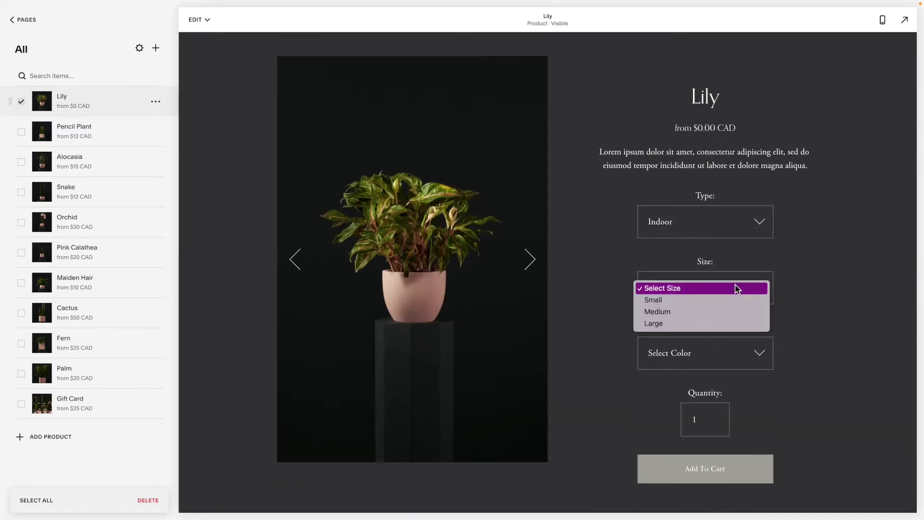
pyautogui.click(706, 300)
pyautogui.click(745, 356)
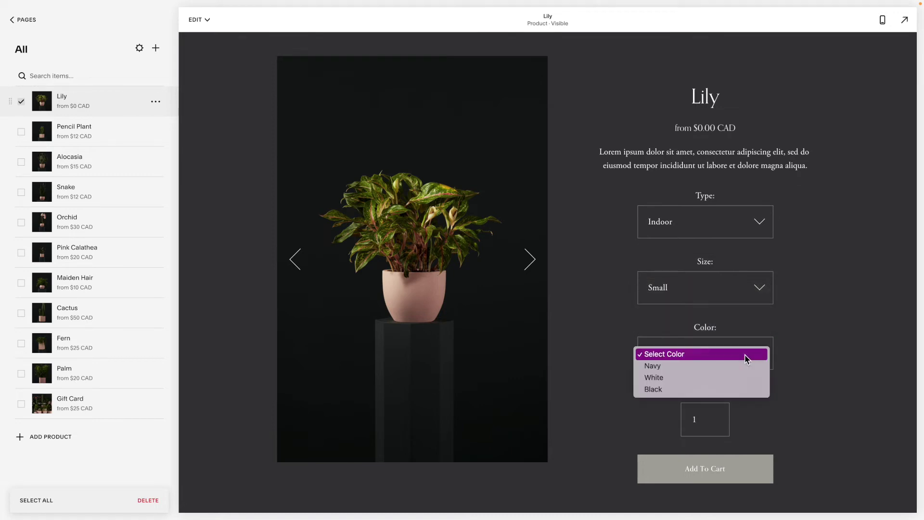
pyautogui.click(681, 367)
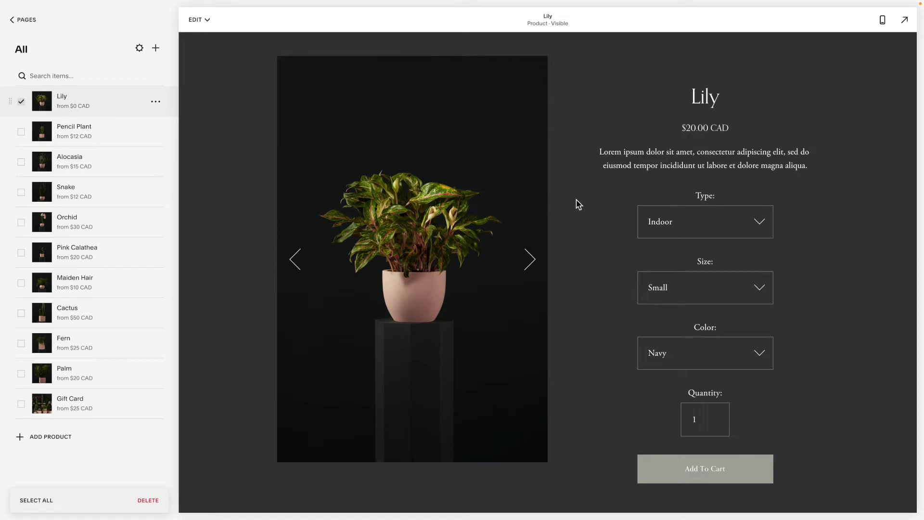
pyautogui.scroll(-3, 597, 201)
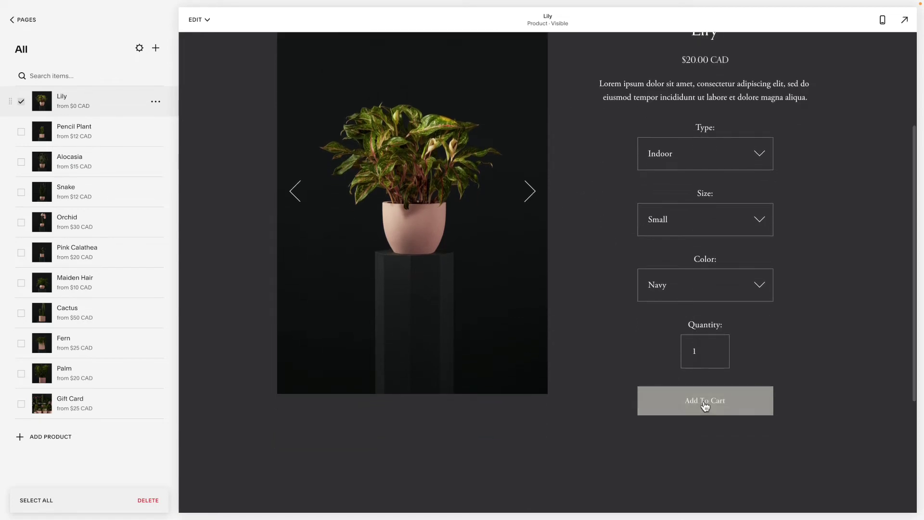
pyautogui.scroll(3, 812, 331)
pyautogui.scroll(2, 813, 330)
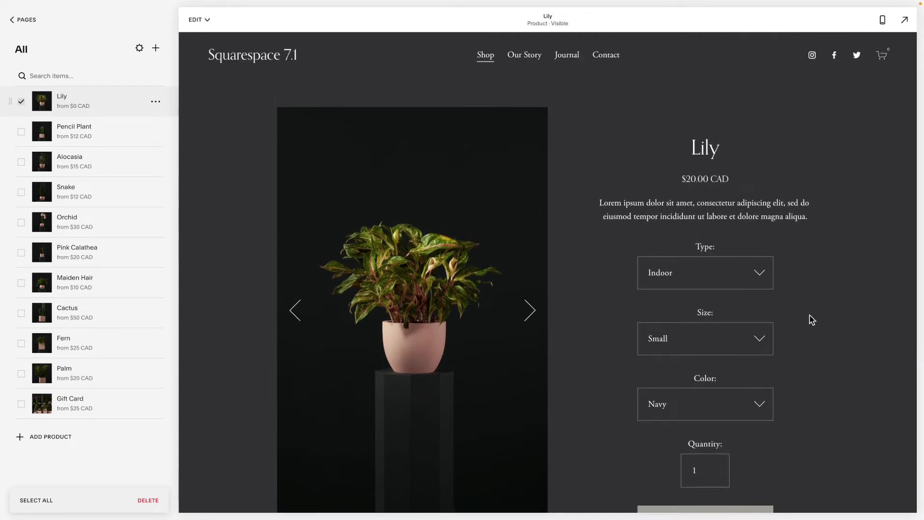
pyautogui.scroll(2, 809, 317)
pyautogui.scroll(1, 733, 308)
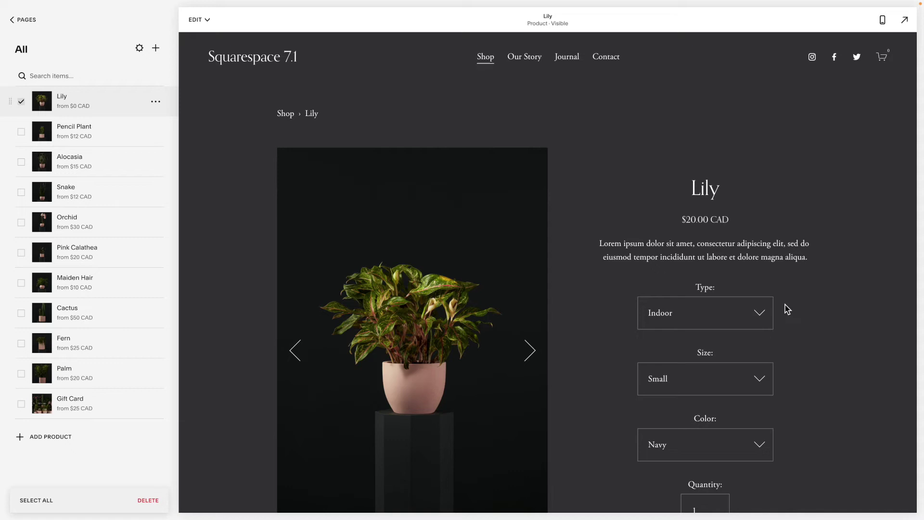
pyautogui.scroll(-1, 795, 297)
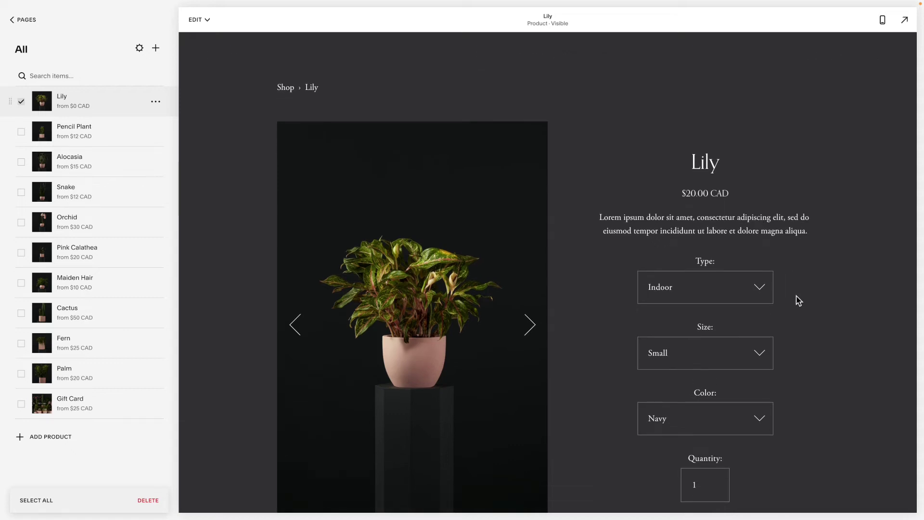
pyautogui.scroll(-1, 796, 298)
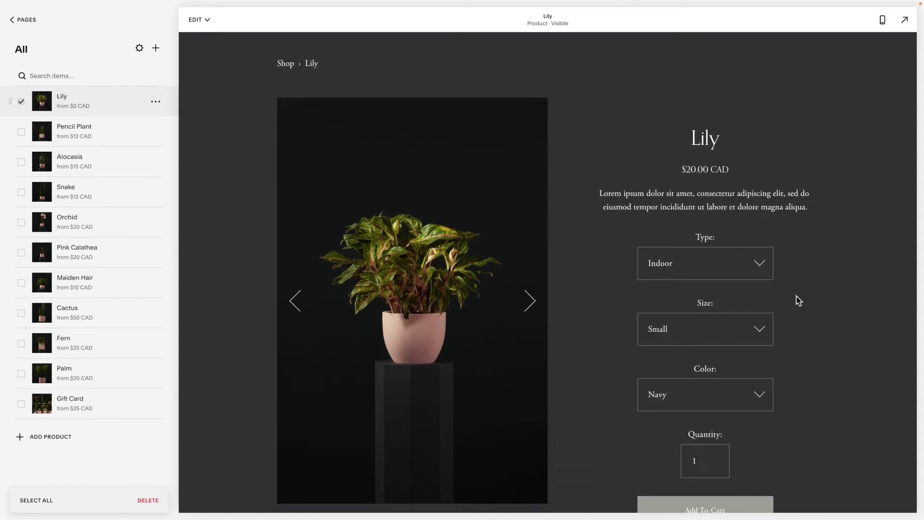
pyautogui.scroll(-1, 799, 300)
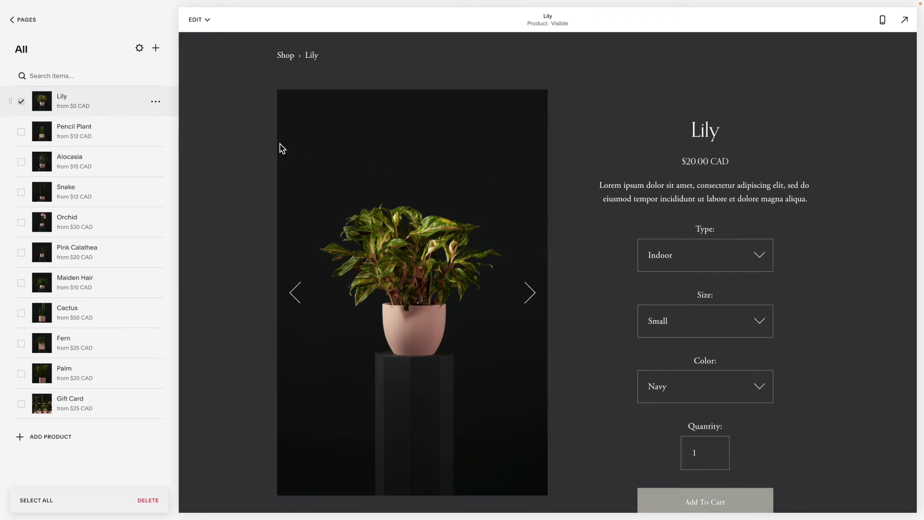
# Create a new custom form from Lily's Checkout custom form settings.
pyautogui.click(156, 101)
pyautogui.click(157, 118)
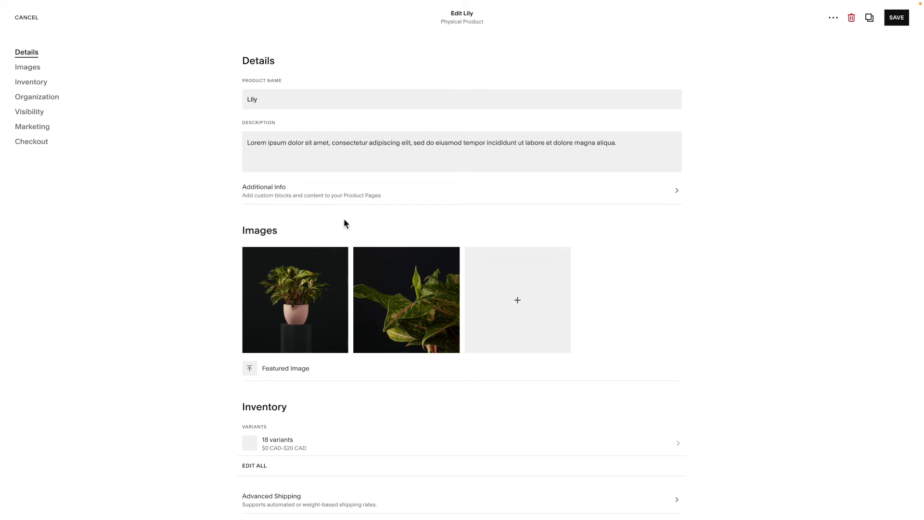
pyautogui.scroll(-12, 344, 220)
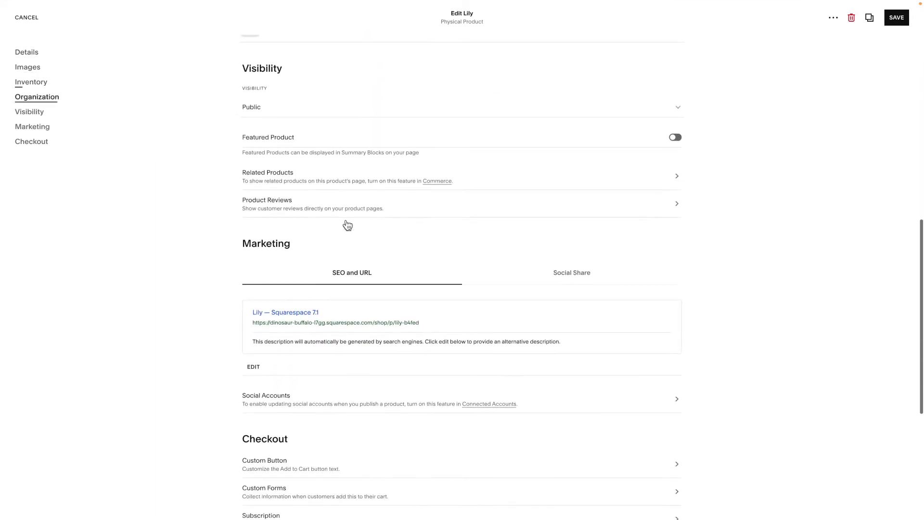
pyautogui.scroll(-5, 344, 221)
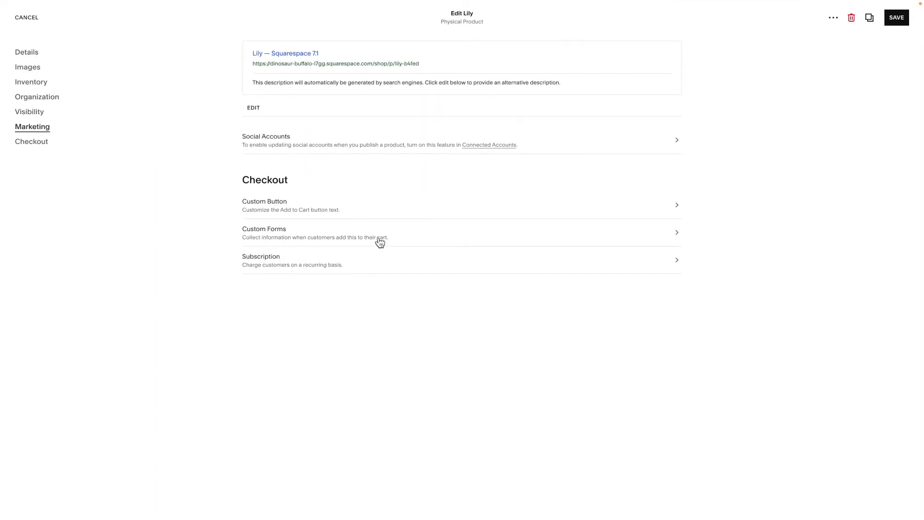
pyautogui.click(379, 242)
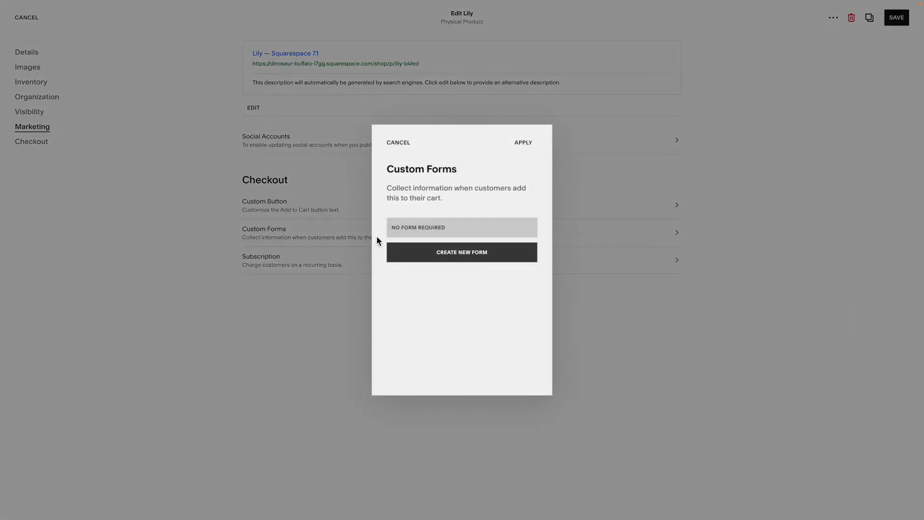
pyautogui.click(461, 260)
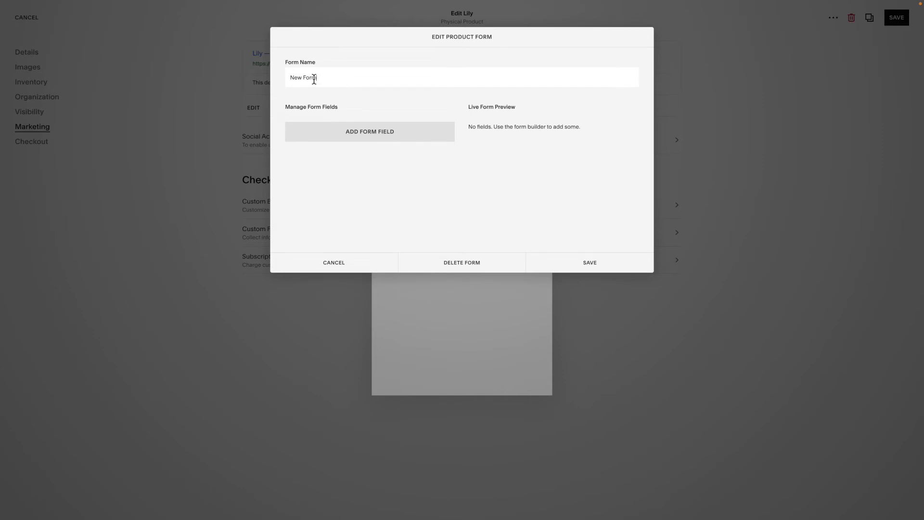
# Rename the form to 'Lily Product Form'.
pyautogui.moveTo(315, 79); pyautogui.dragTo(283, 81)
pyautogui.write('Lil')
pyautogui.write('Product Form')
# Add a required Name field to the form.
pyautogui.click(373, 140)
pyautogui.scroll(-1, 378, 181)
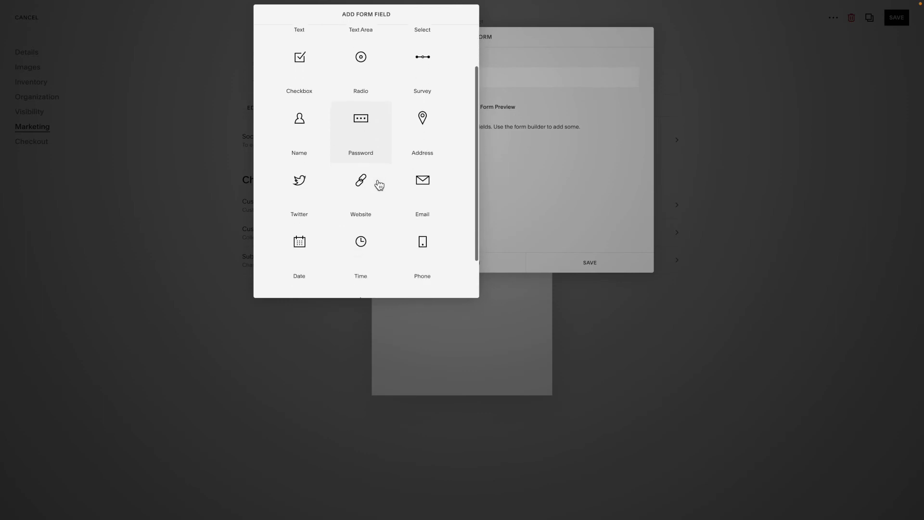
pyautogui.scroll(-1, 379, 184)
pyautogui.click(301, 99)
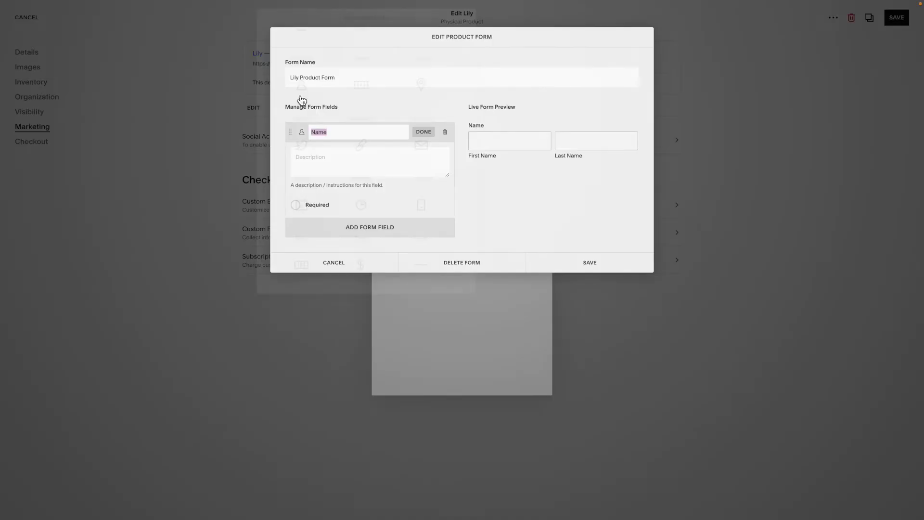
pyautogui.click(296, 205)
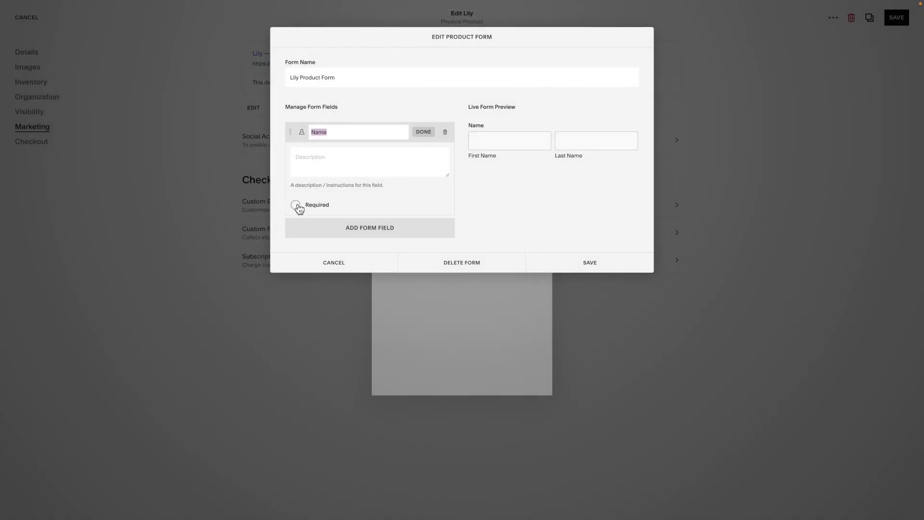
pyautogui.click(425, 133)
# Add a required Phone field.
pyautogui.click(362, 160)
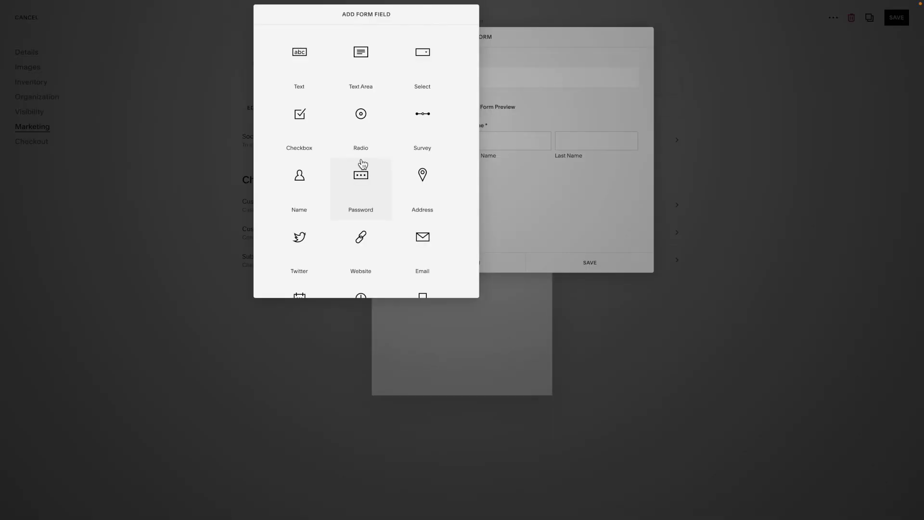
pyautogui.scroll(-2, 422, 238)
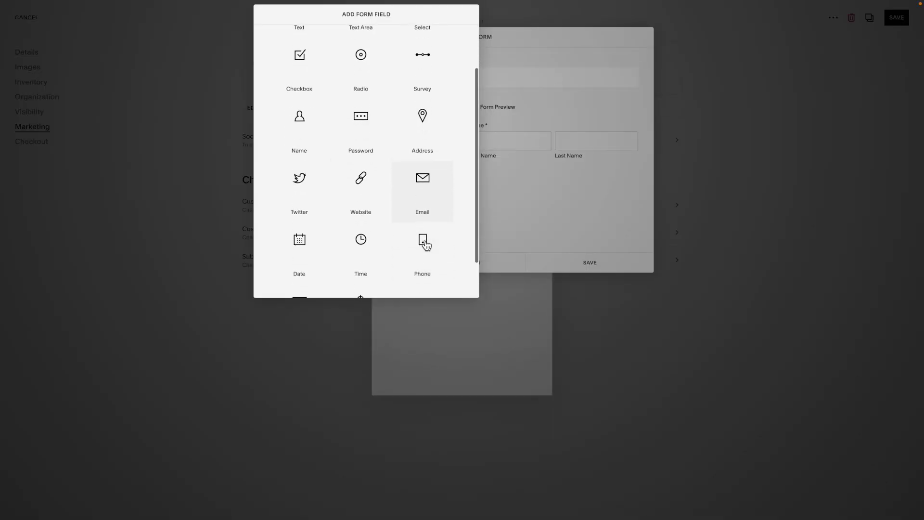
pyautogui.click(426, 244)
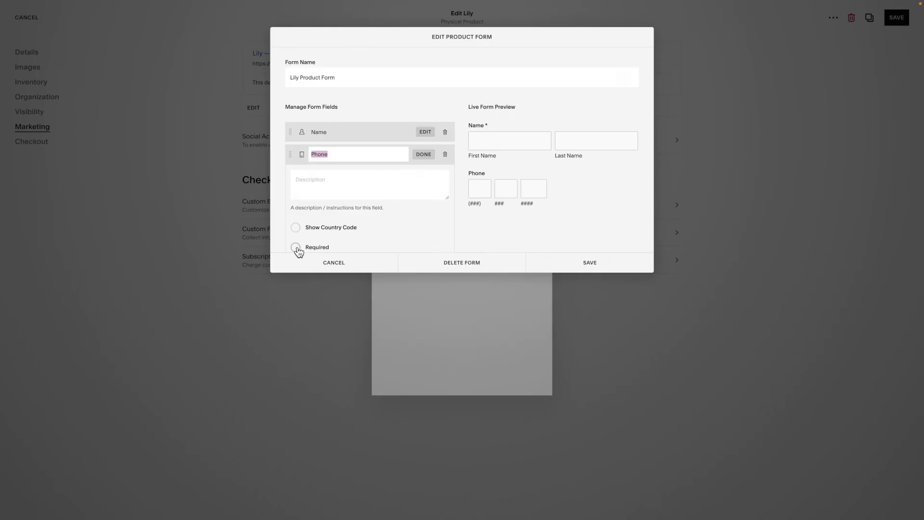
pyautogui.click(296, 247)
pyautogui.click(420, 155)
# Add a required Email field.
pyautogui.click(388, 186)
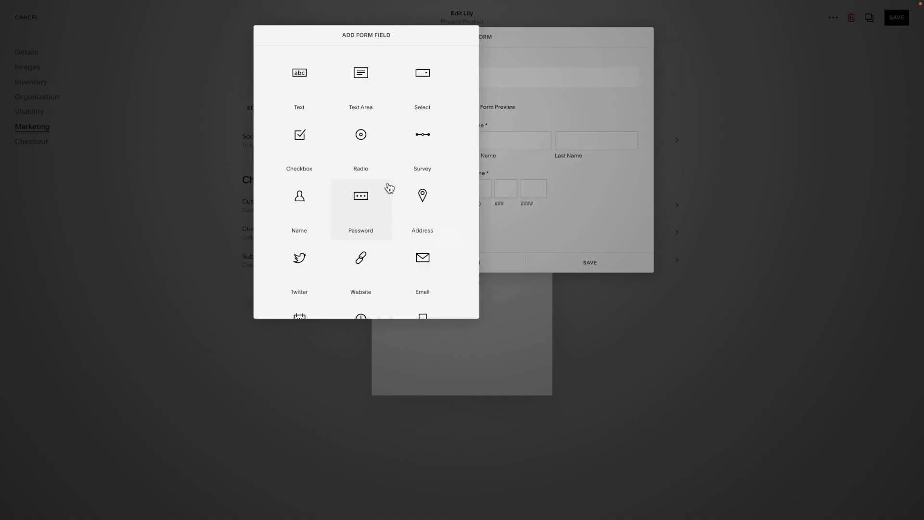
pyautogui.click(431, 265)
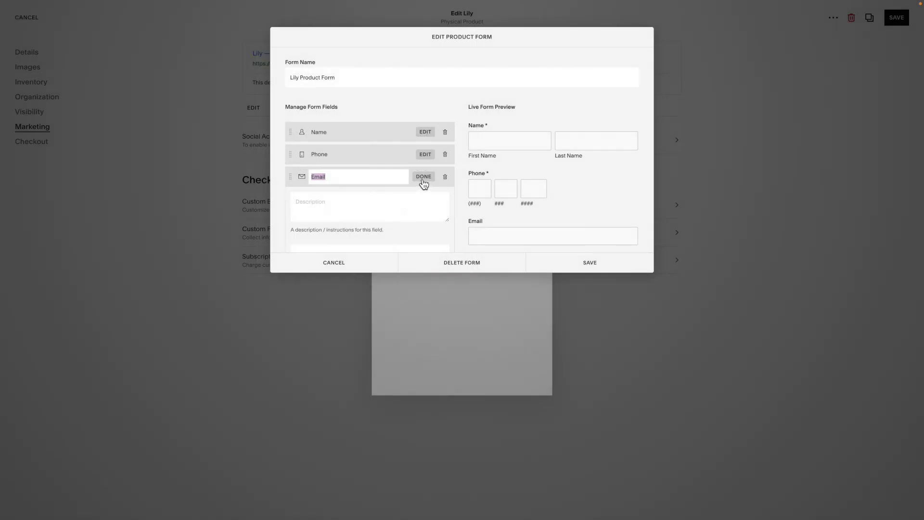
pyautogui.scroll(-2, 337, 216)
pyautogui.click(295, 219)
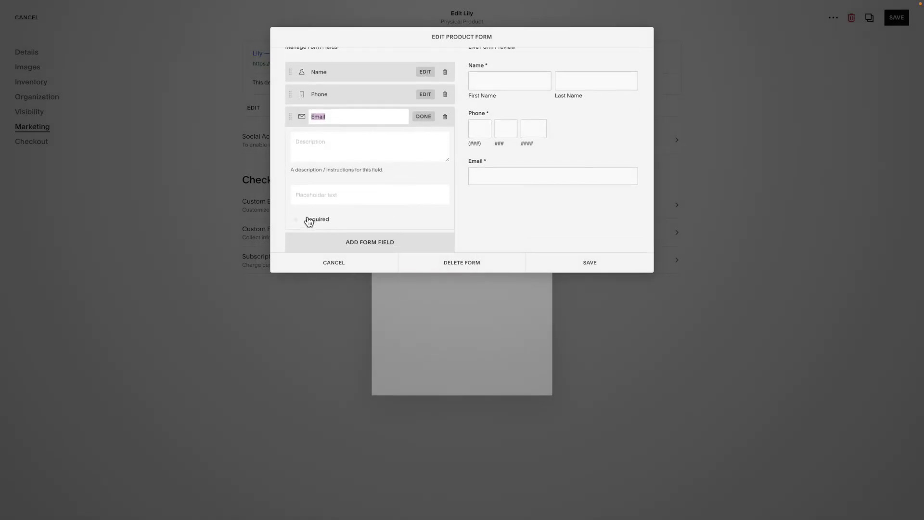
pyautogui.click(424, 116)
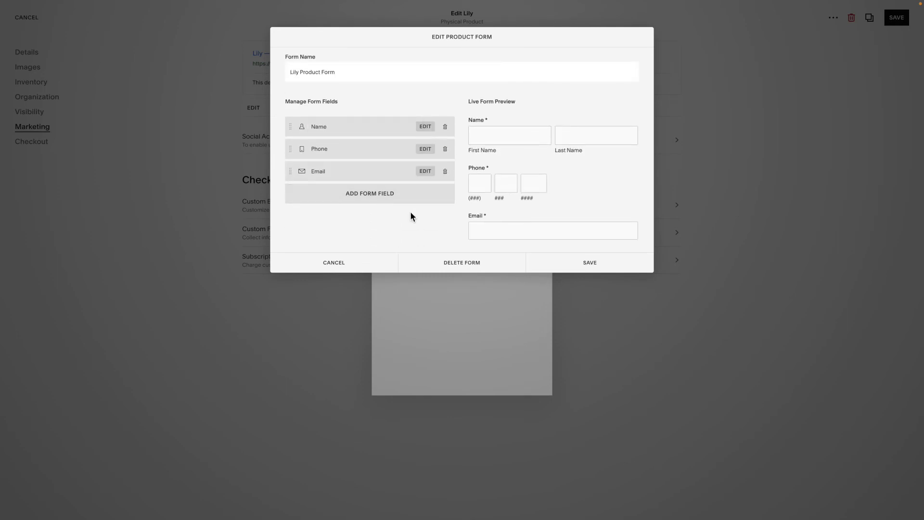
# Start adding a fourth field to the Lily Product Form after Name, Phone and Email.
pyautogui.click(383, 202)
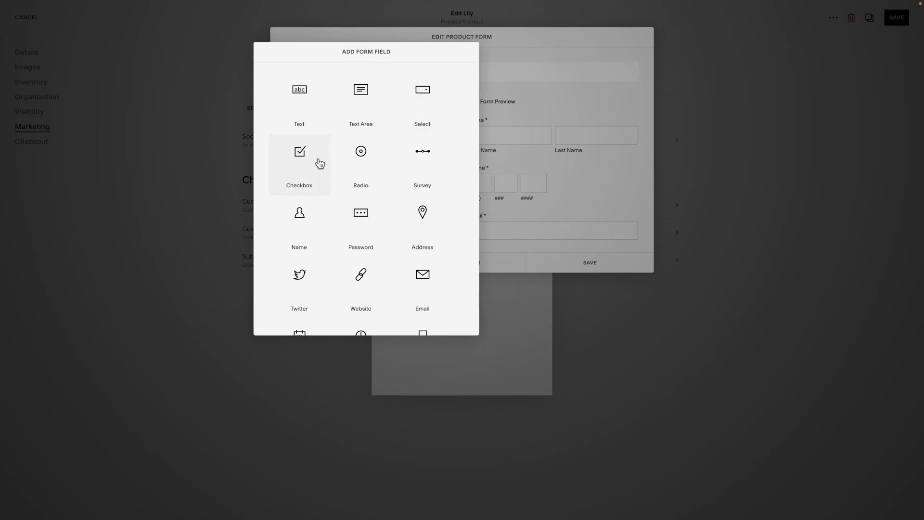
# Add a 'Custom Greeting Message' text area with description and placeholder 'ex. Congratulations on your new home.'.
pyautogui.click(375, 124)
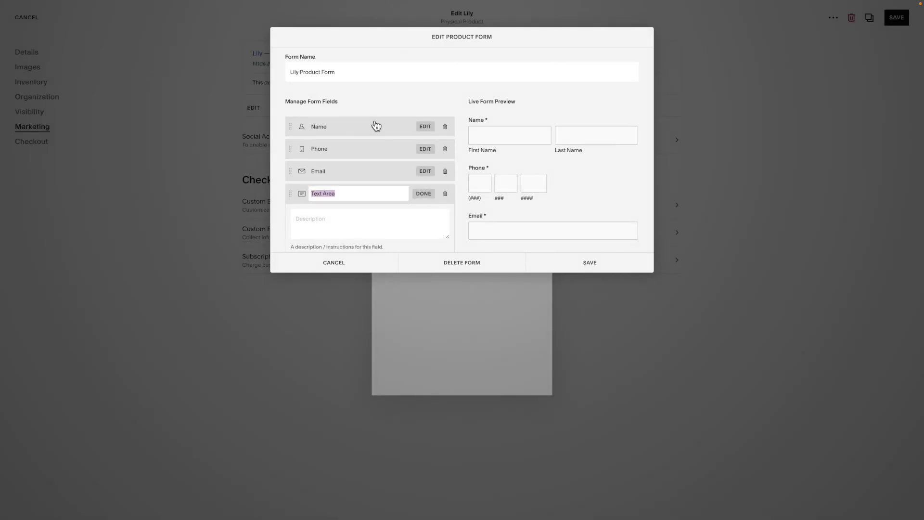
pyautogui.write('Custom Greeting Message')
pyautogui.click(334, 217)
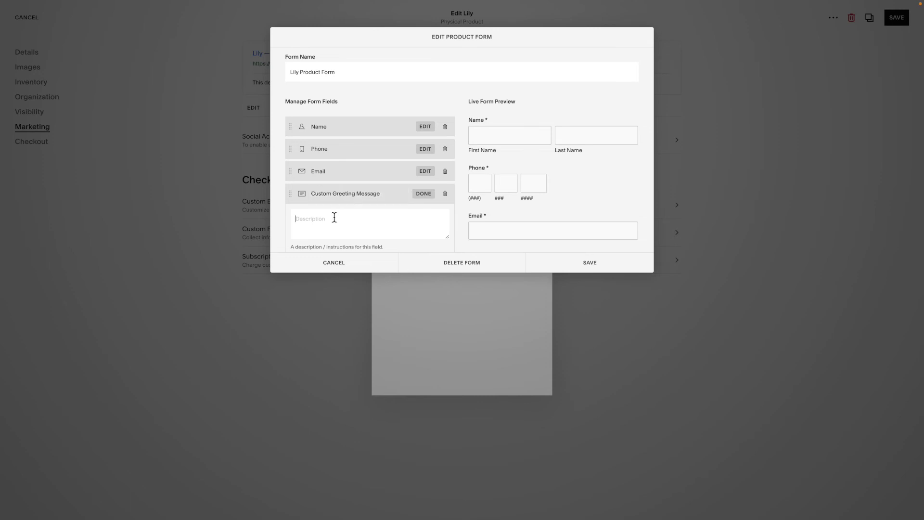
pyautogui.scroll(-1, 334, 217)
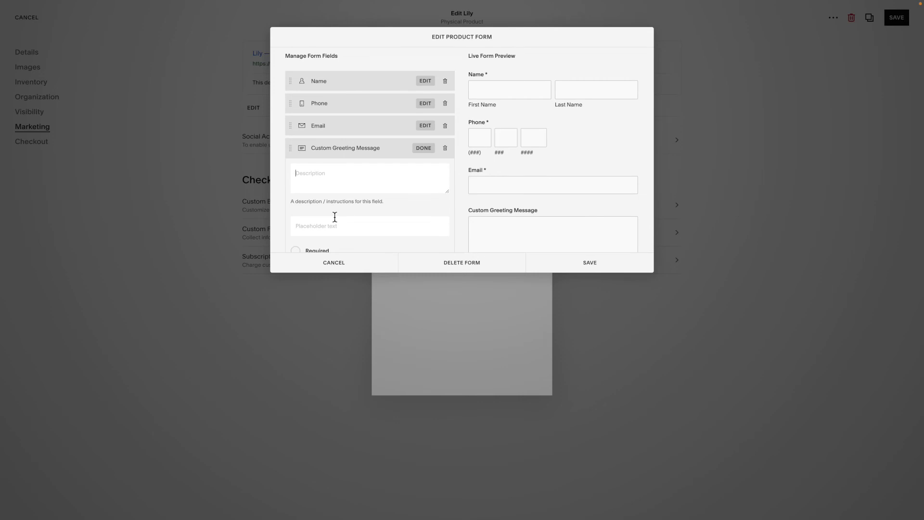
pyautogui.write('Please')
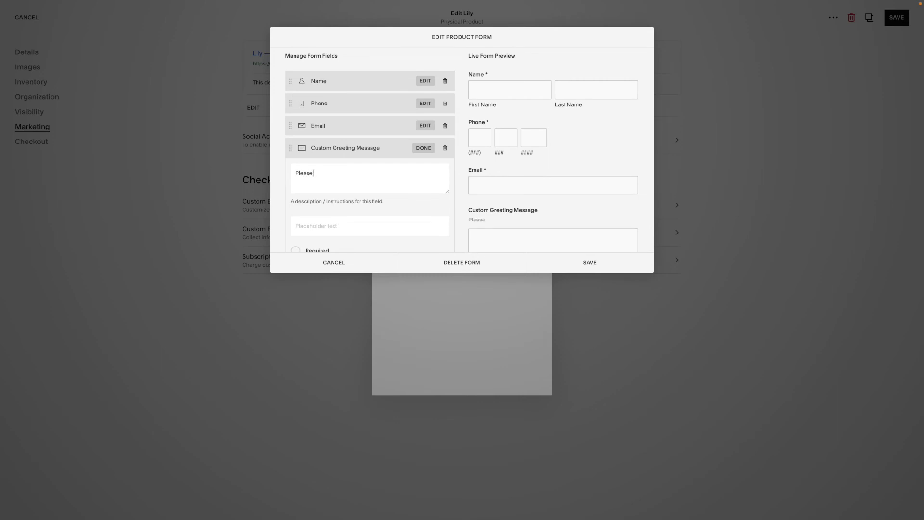
pyautogui.write(' type in your custom greet')
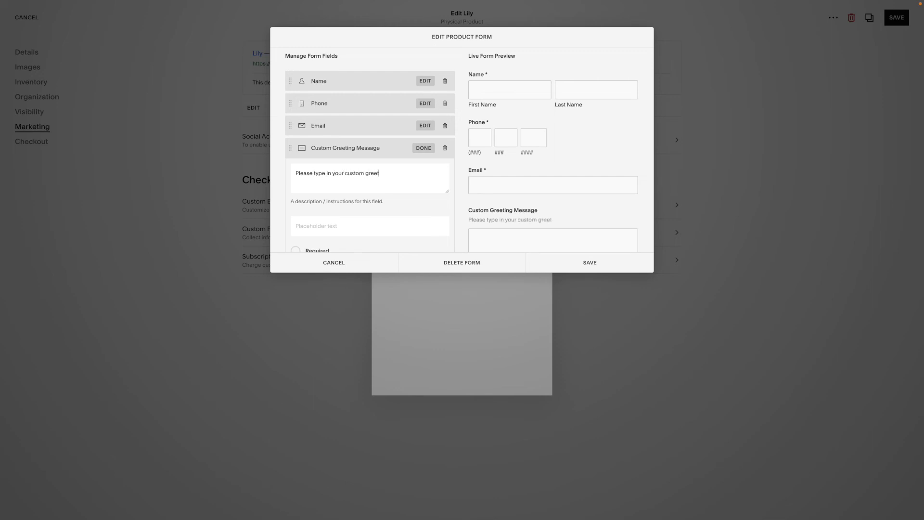
pyautogui.write('ing here.')
pyautogui.press('Tab')
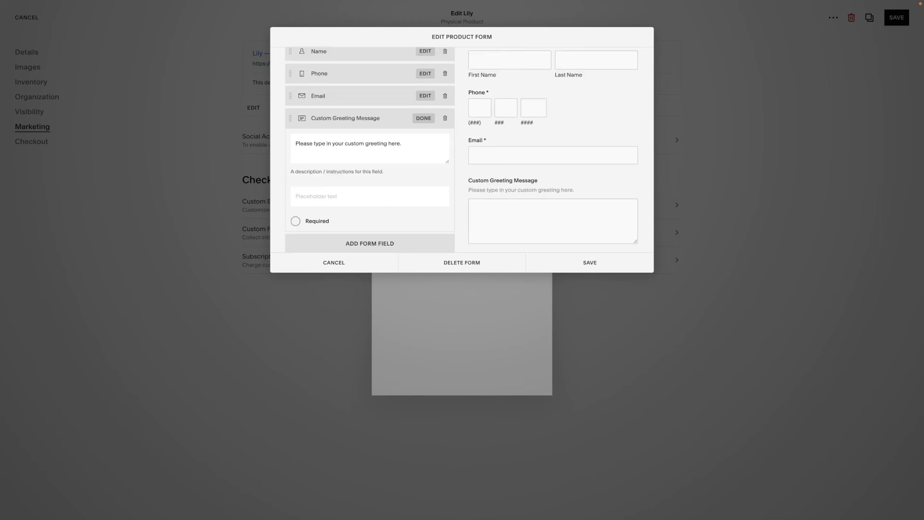
pyautogui.write('Congratulations on your new home.')
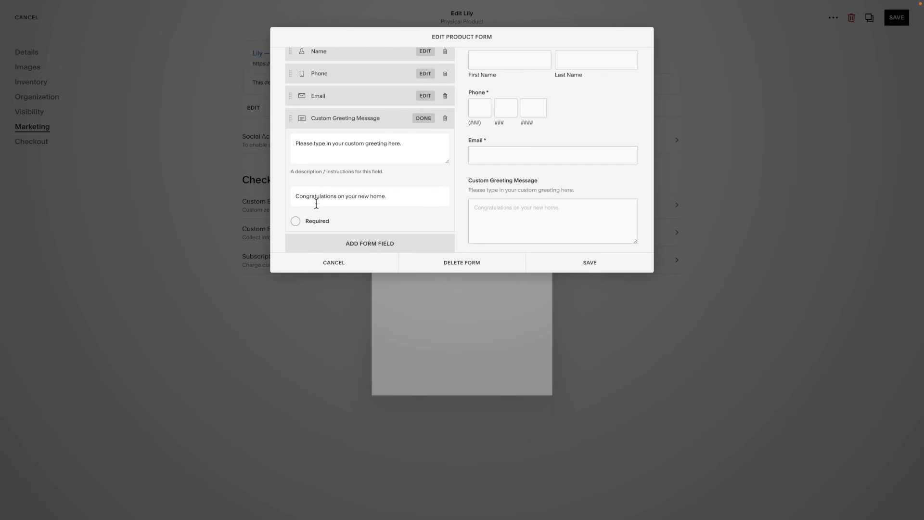
pyautogui.click(294, 196)
pyautogui.write('ex.')
# Save the Lily Product Form, apply it to the Lily product, and save the product.
pyautogui.scroll(-1, 425, 215)
pyautogui.scroll(2, 425, 214)
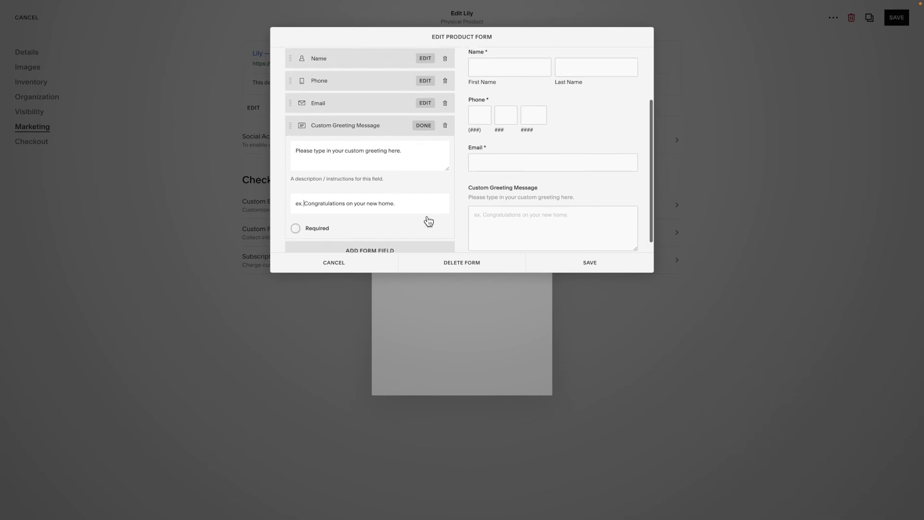
pyautogui.scroll(3, 427, 221)
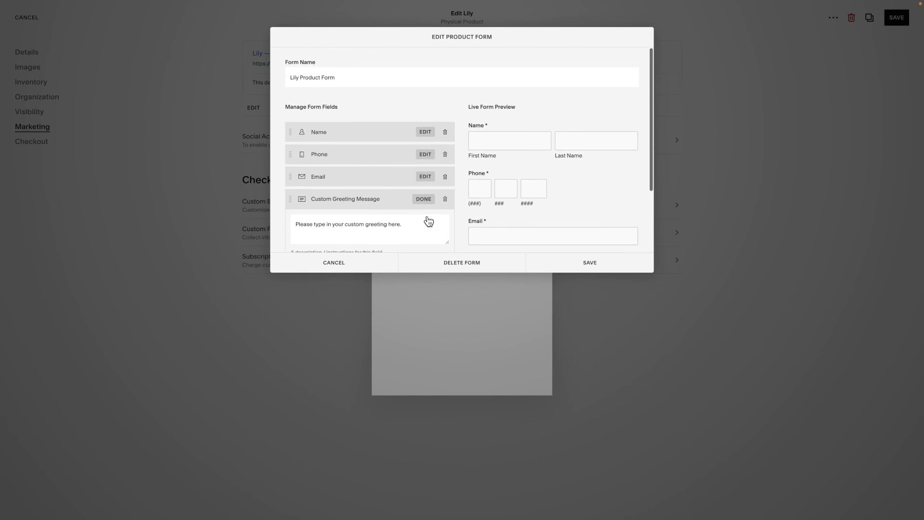
pyautogui.click(604, 267)
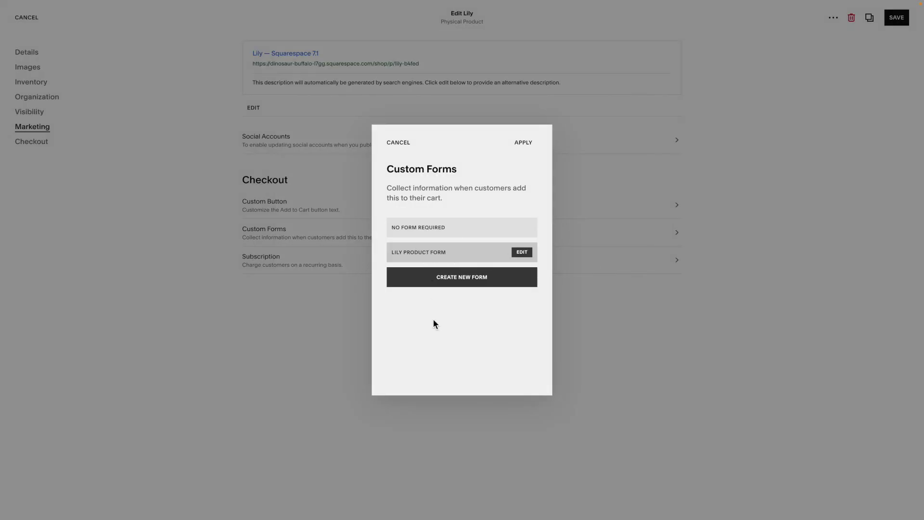
pyautogui.click(524, 143)
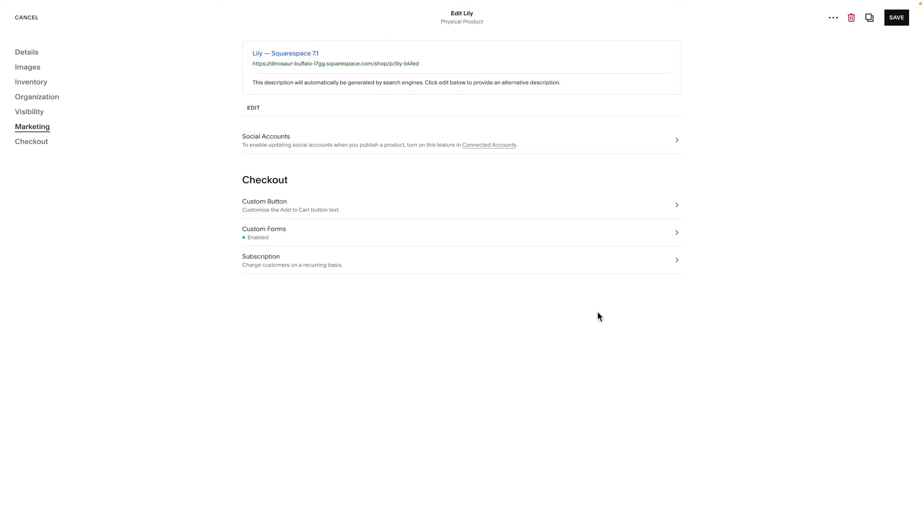
pyautogui.click(903, 22)
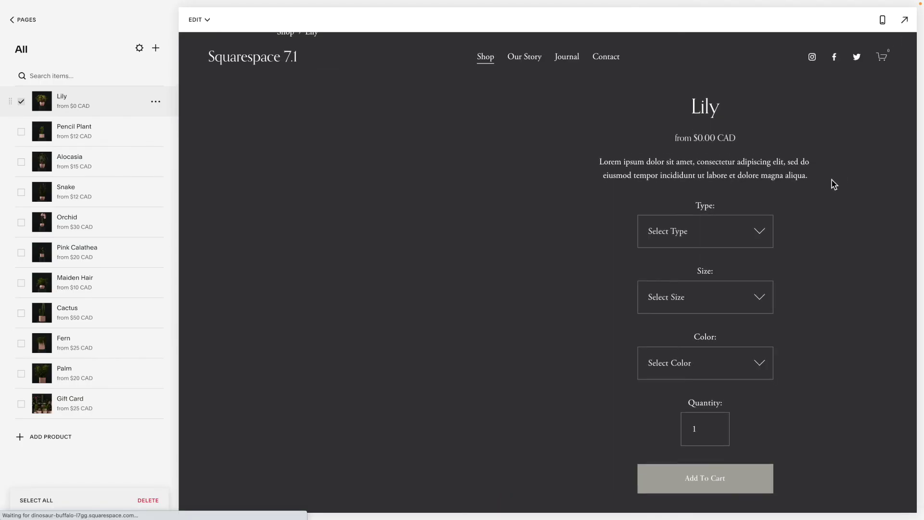
# On the Lily page, choose Type Indoor, Size Small and Color Navy.
pyautogui.scroll(-2, 832, 183)
pyautogui.click(706, 175)
pyautogui.click(694, 179)
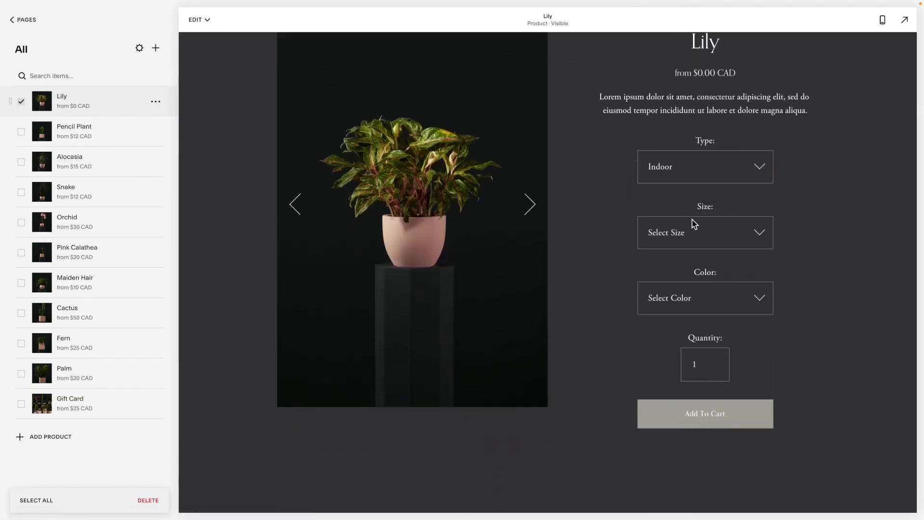
pyautogui.click(690, 234)
pyautogui.click(707, 246)
pyautogui.click(693, 299)
pyautogui.click(668, 311)
# Add the Lily to the cart to confirm the product form pops up, then close it.
pyautogui.scroll(2, 779, 303)
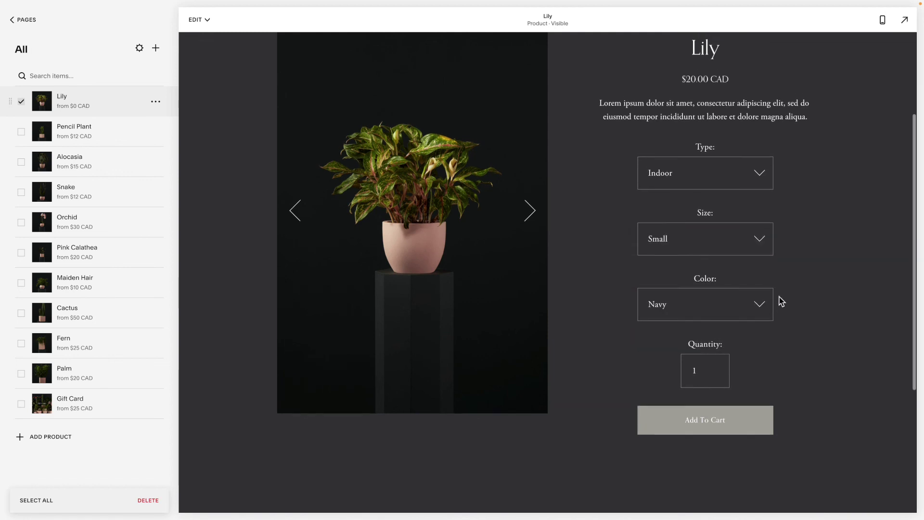
pyautogui.click(712, 459)
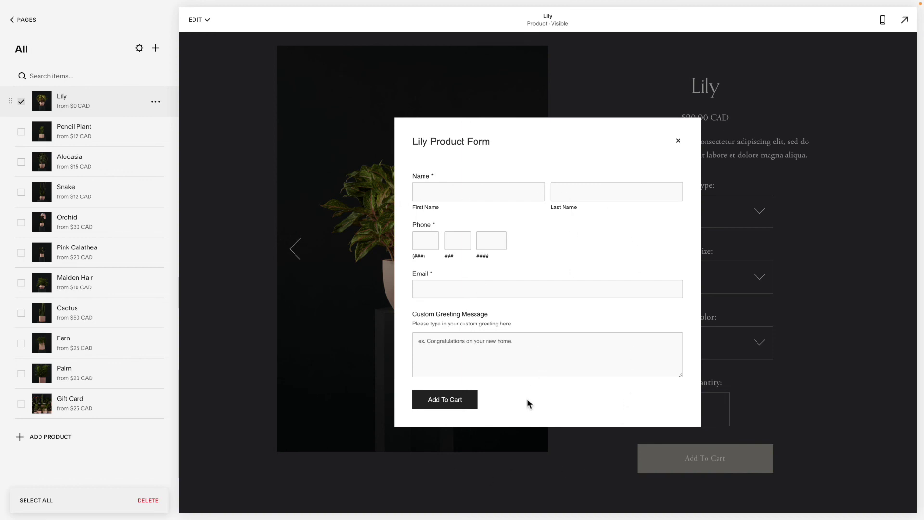
pyautogui.click(678, 141)
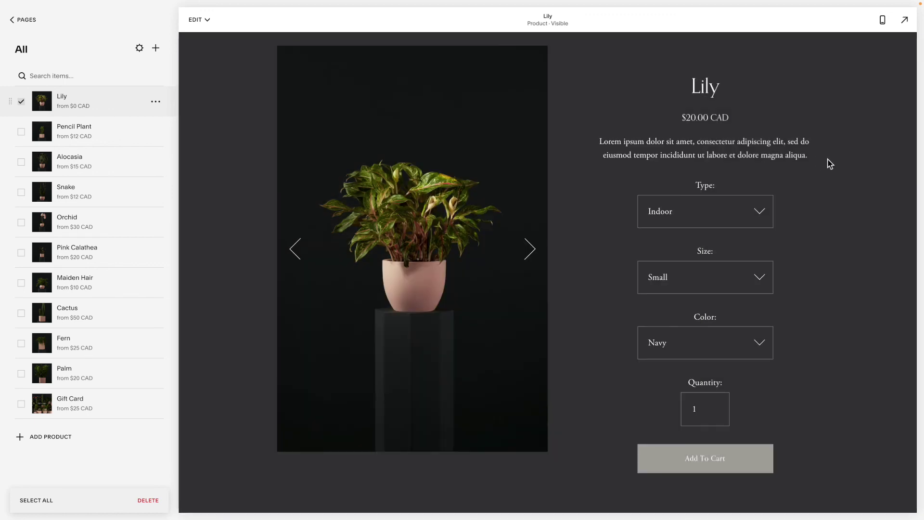